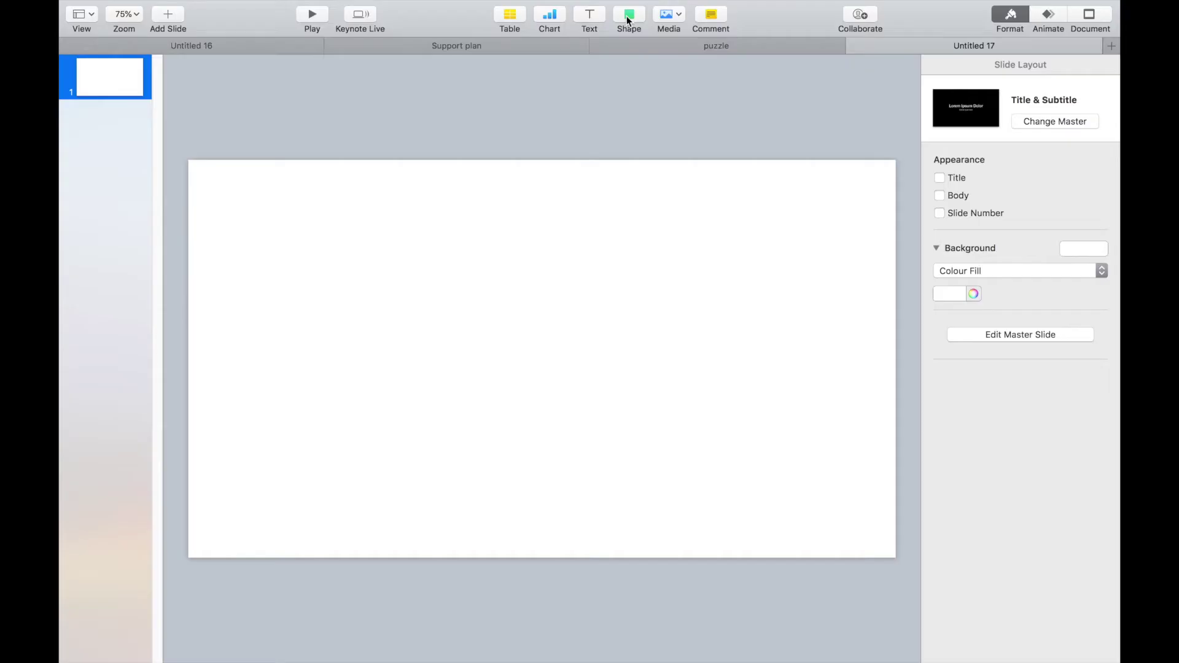
- Insert a rounded square and stretch it into a rectangle that nearly fills the slide, leaving an even white margin
click(628, 19)
click(667, 136)
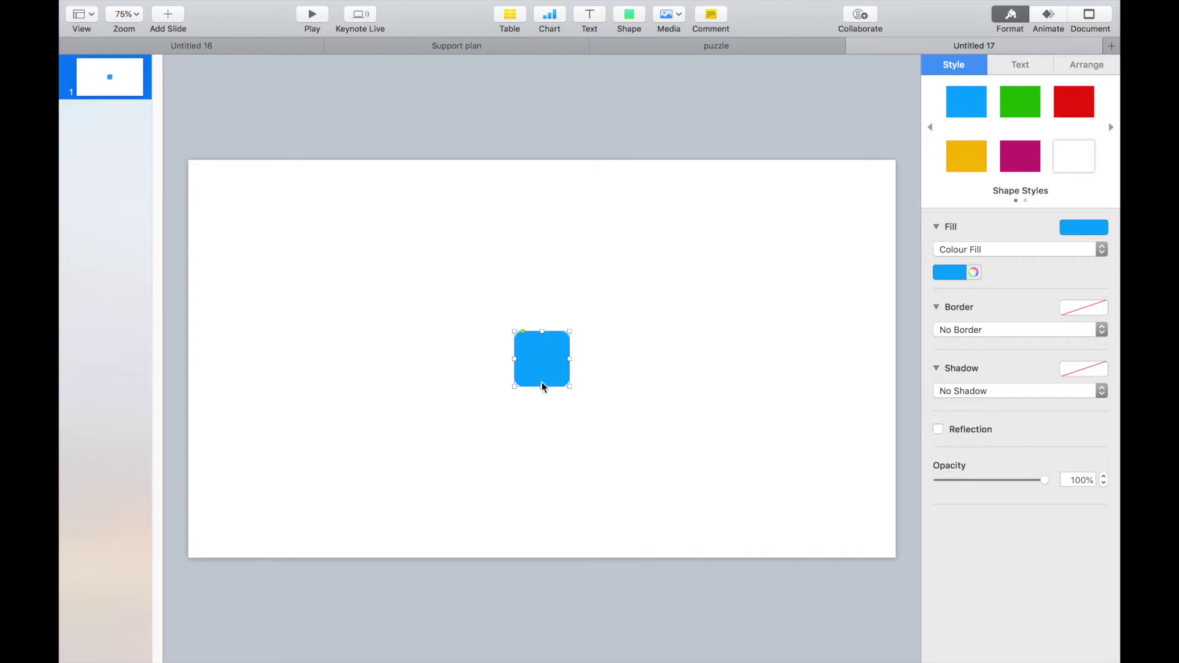
drag(542, 382, 876, 540)
drag(256, 169, 277, 182)
drag(205, 179, 222, 179)
mouse_move(348, 237)
mouse_down()
mouse_move(338, 223)
mouse_move(340, 240)
mouse_up()
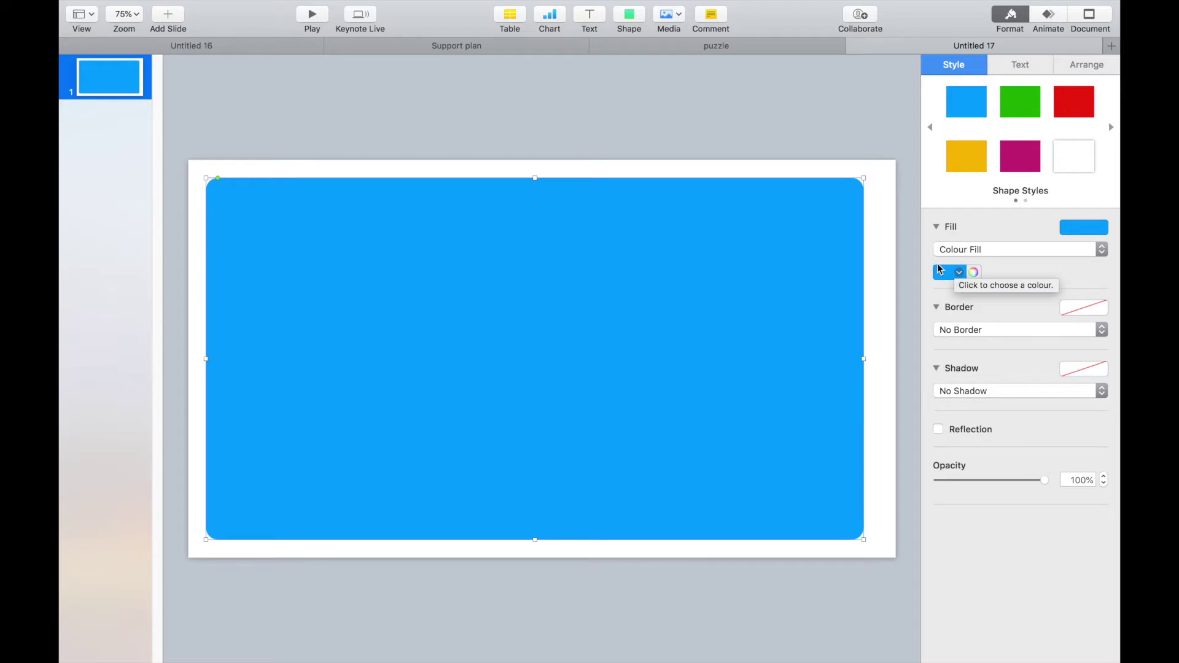
drag(864, 359, 876, 360)
- Give the rounded rectangle a line border and change its fill to a gradient
click(950, 332)
click(956, 346)
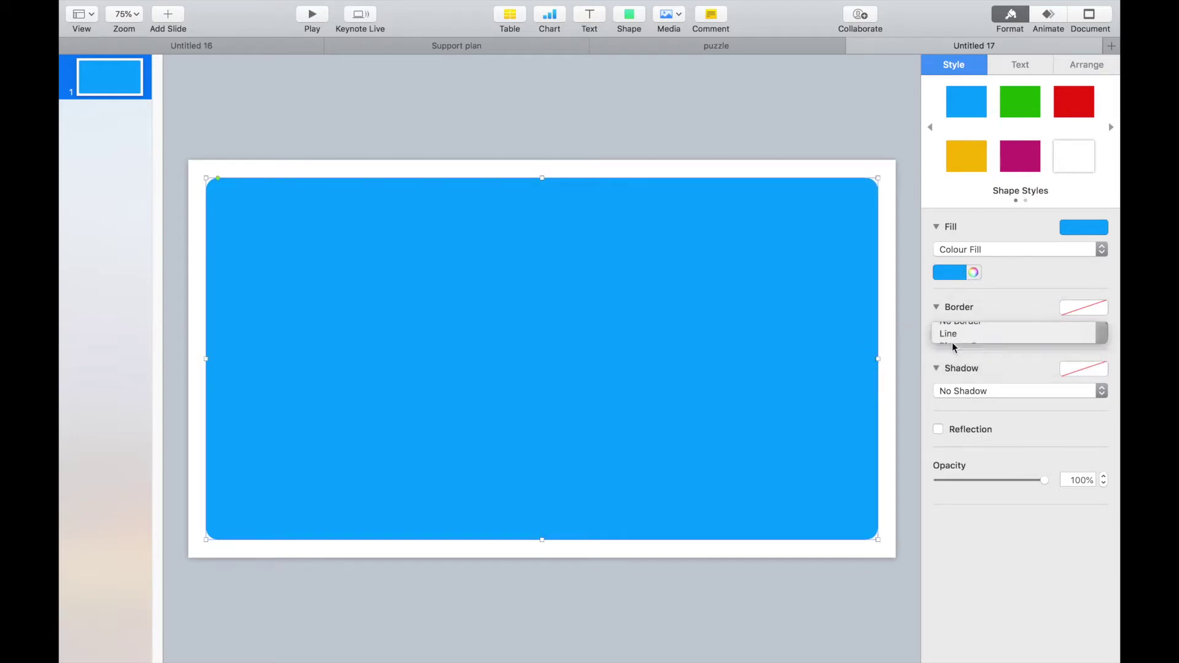
click(950, 273)
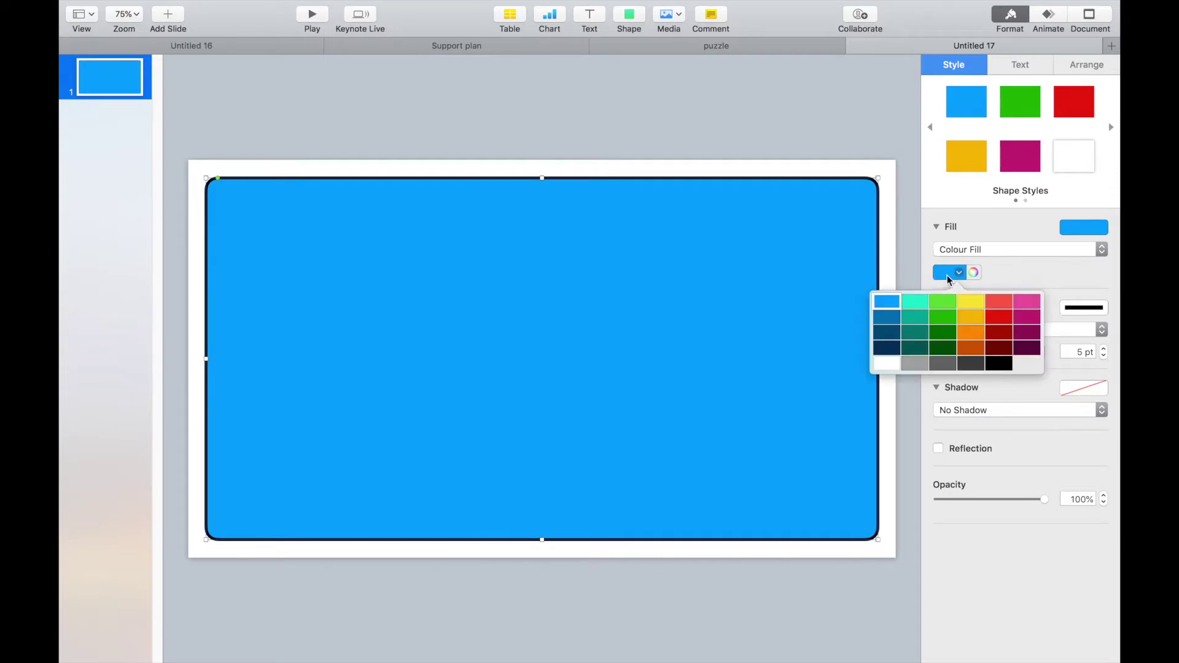
click(955, 252)
click(957, 263)
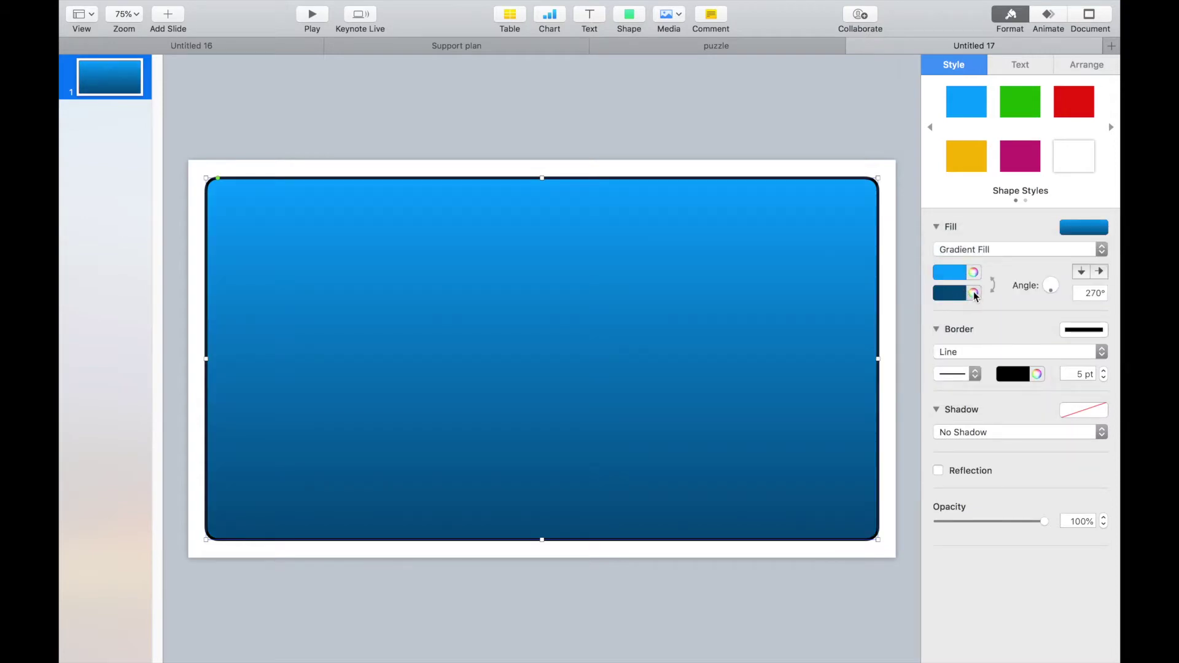
- Set the rectangle's second gradient colour to Blueberry and its first gradient colour to Midnight
click(958, 291)
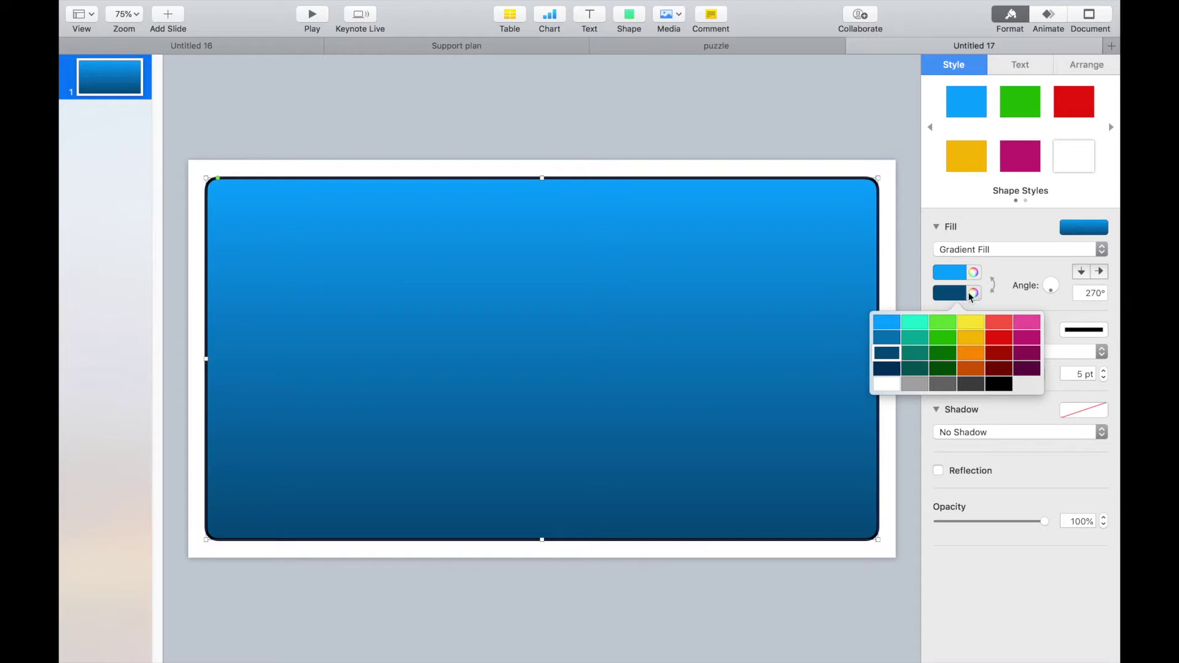
click(974, 293)
click(974, 293)
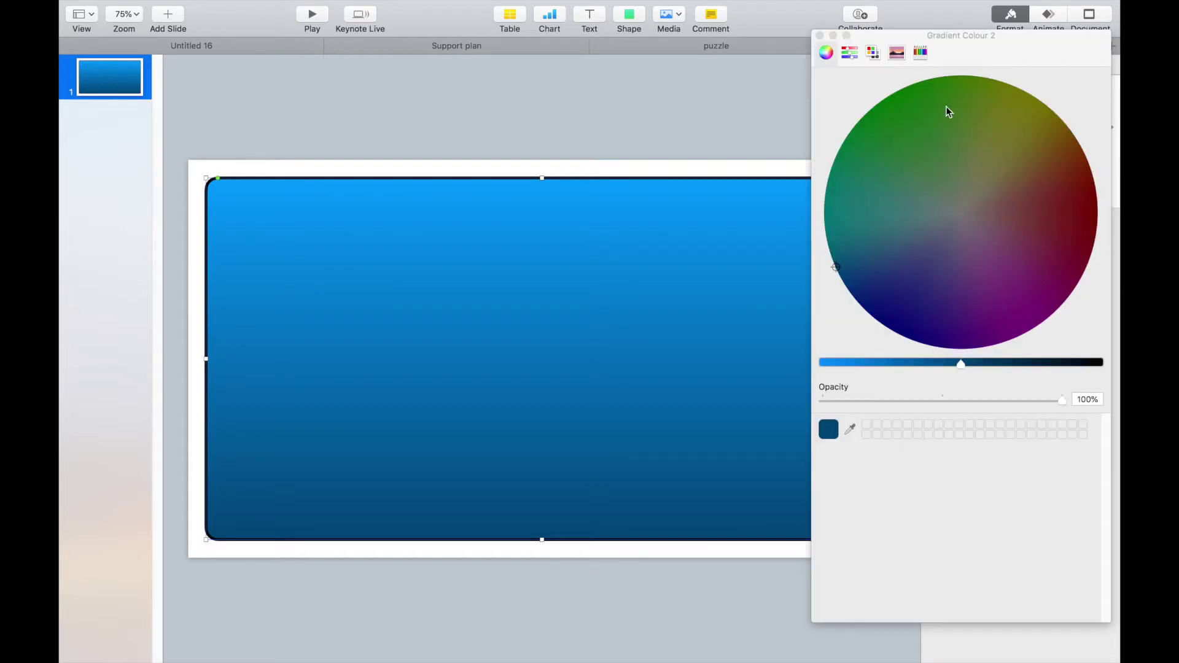
click(921, 52)
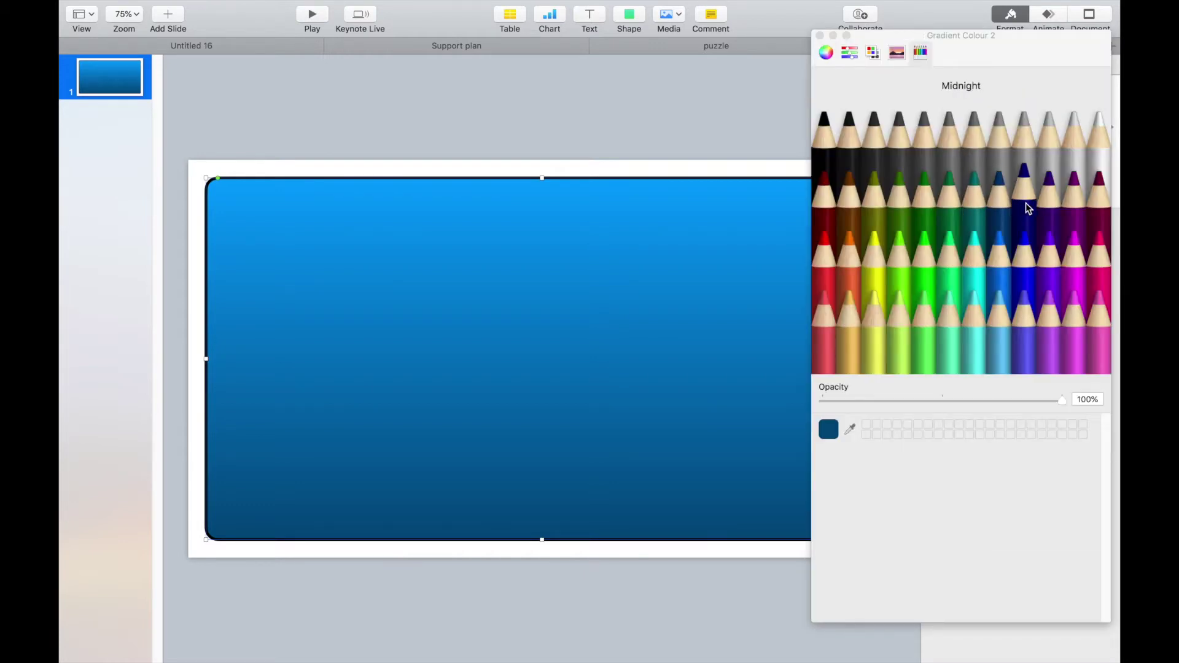
click(1033, 248)
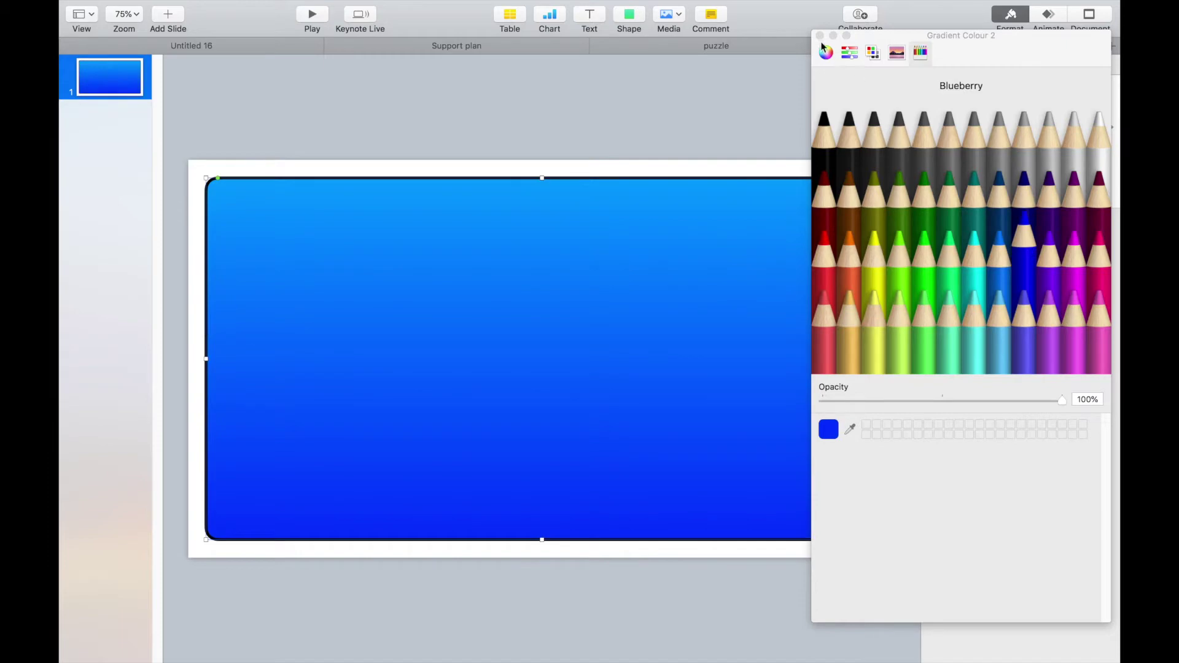
click(820, 35)
click(973, 272)
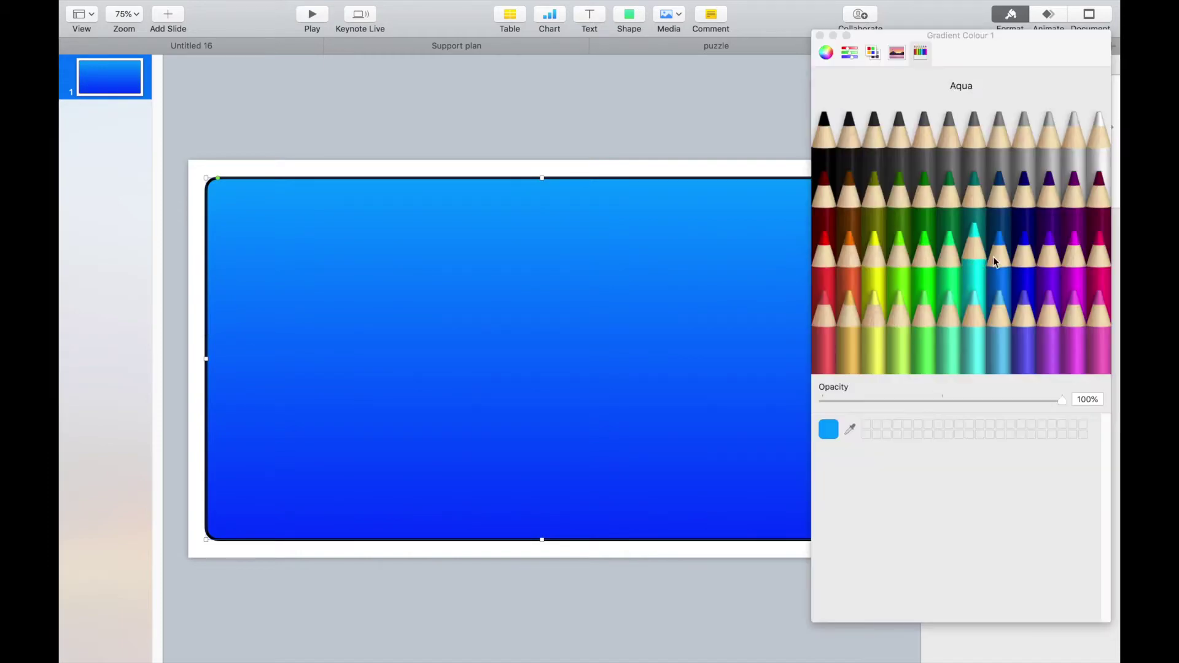
click(1032, 205)
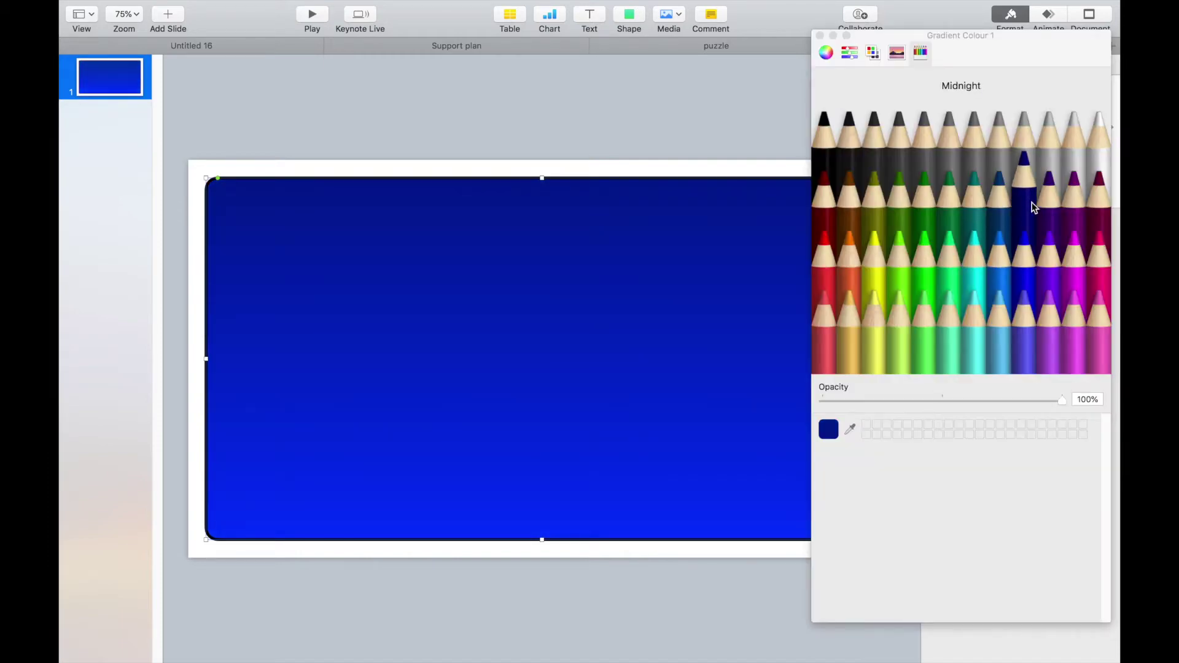
click(820, 36)
- Insert the jigsaw puzzle piece from the Objects shapes and place it near the rectangle's upper-left corner
mouse_move(313, 3)
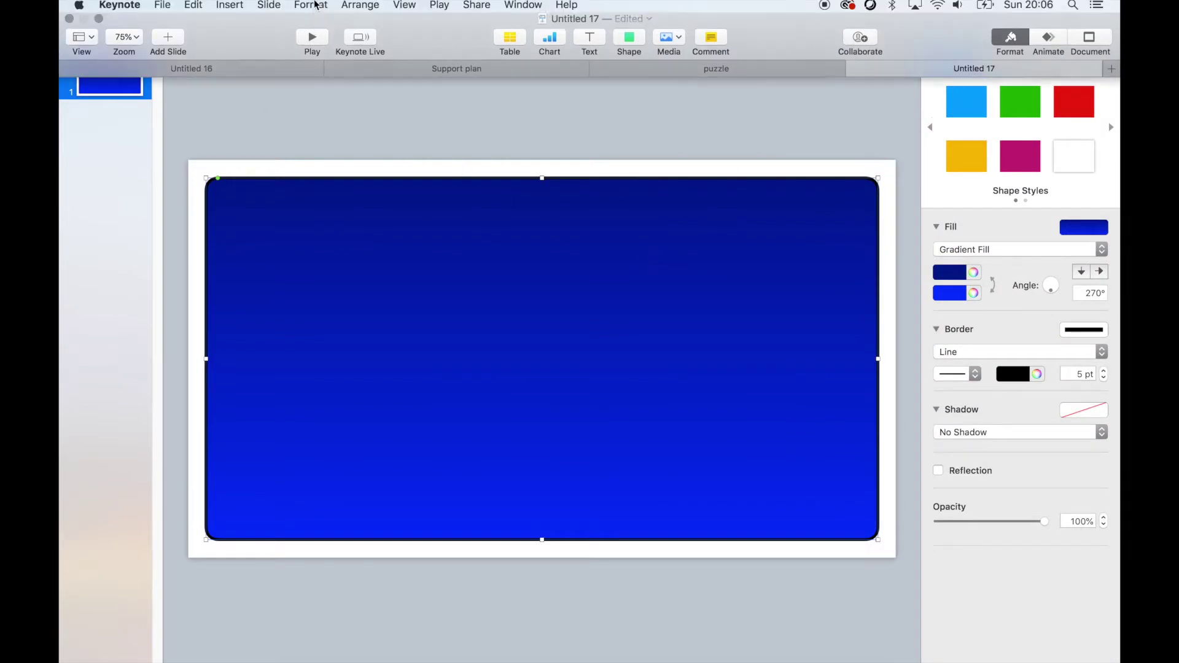
click(628, 46)
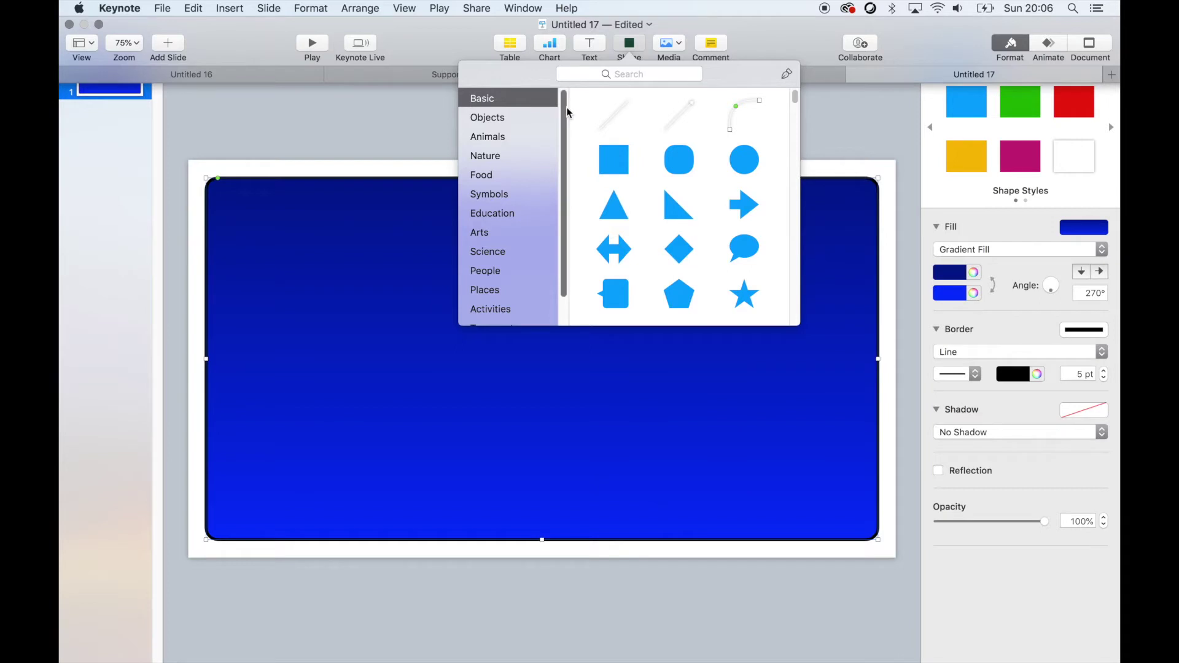
drag(795, 100, 797, 125)
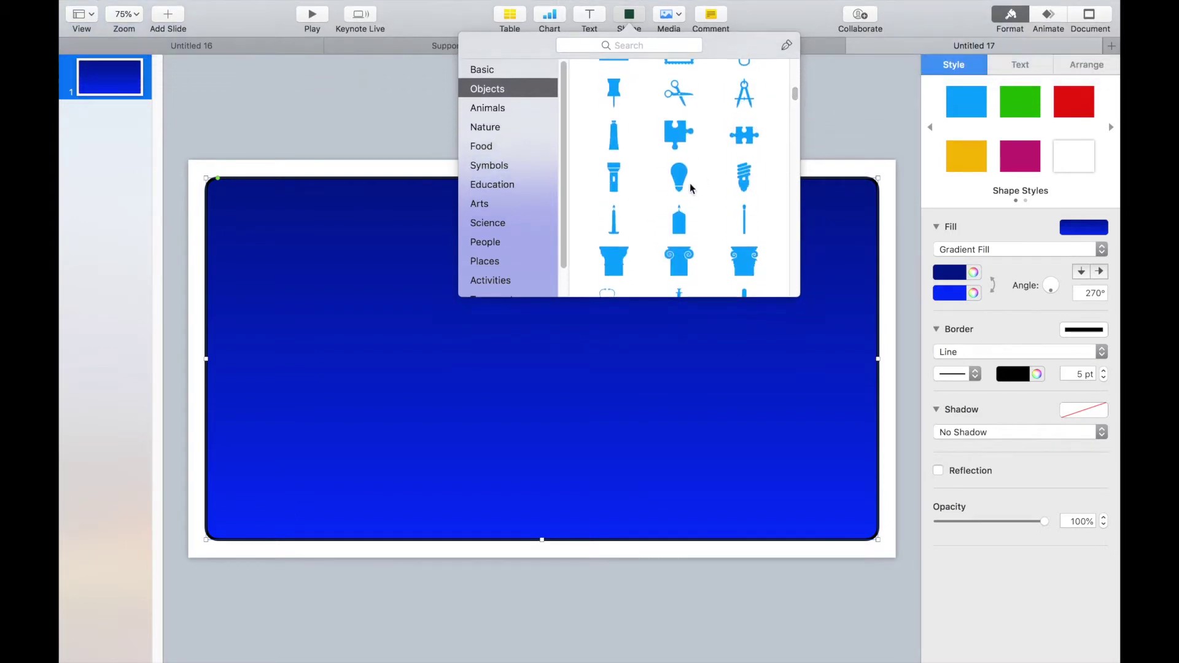
click(678, 133)
drag(564, 366, 348, 299)
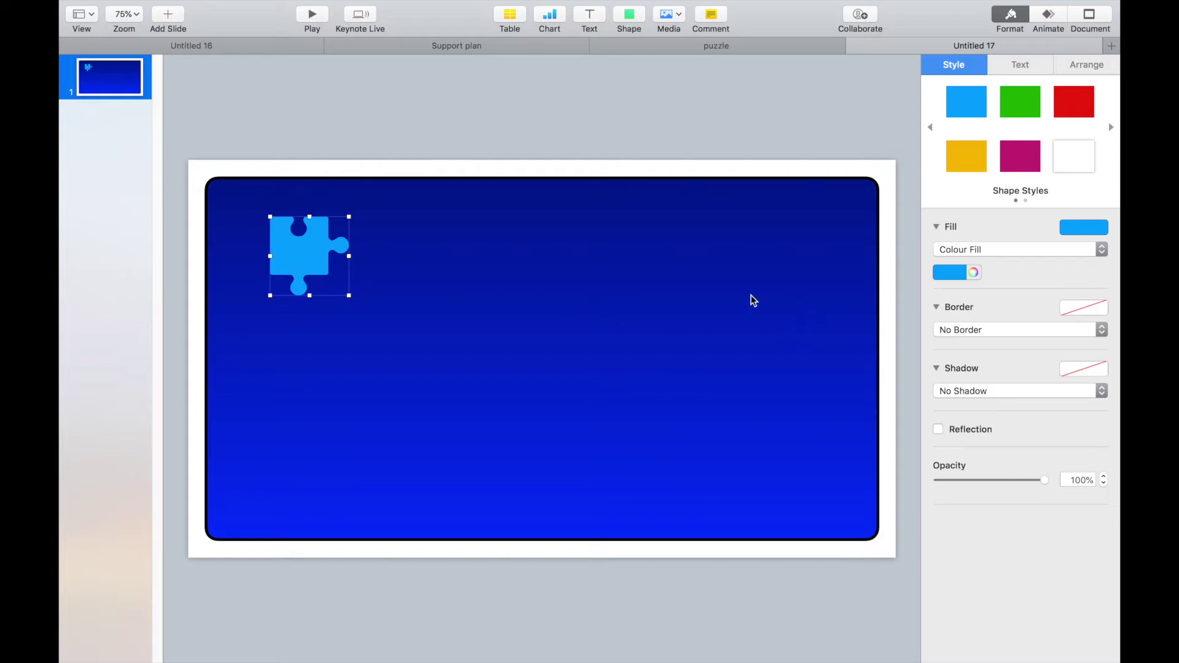
- Duplicate the puzzle piece and arrange the copies into an upper row of three and a lower row of four
drag(280, 235, 605, 393)
drag(428, 376, 337, 425)
drag(603, 375, 686, 404)
drag(488, 413, 470, 416)
drag(656, 418, 791, 405)
- Try subtracting the seven selected puzzle pieces without the background rectangle, and undo the operation
shift+click(747, 225)
shift+click(523, 249)
shift+click(641, 409)
shift+click(489, 413)
shift+click(314, 247)
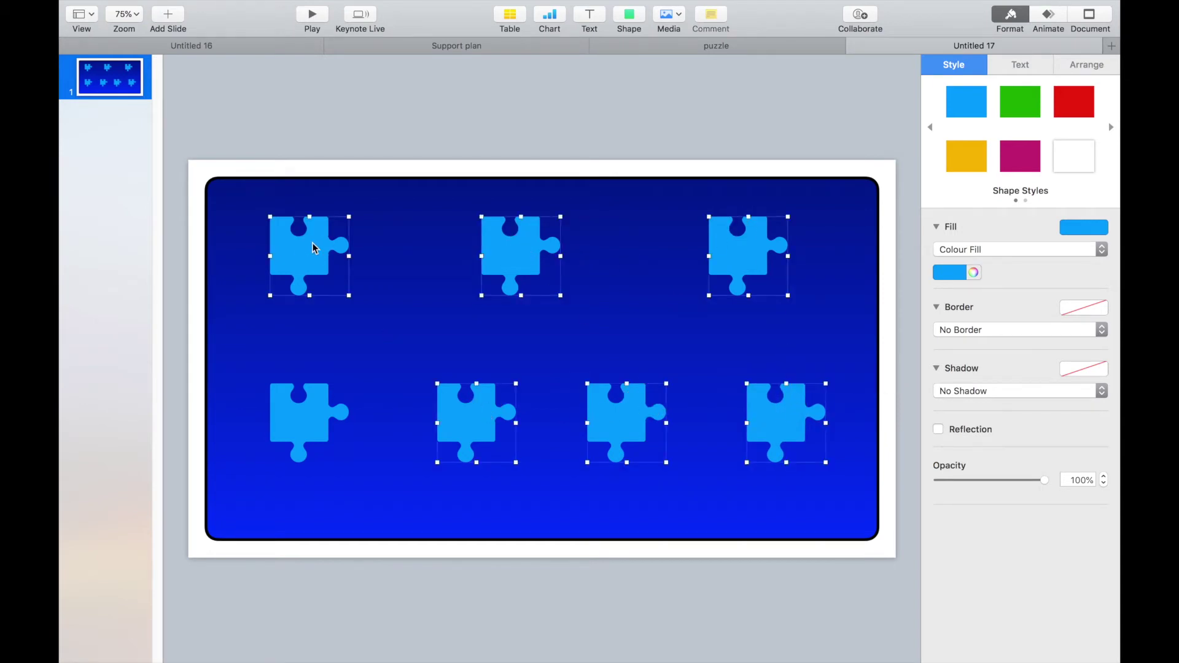
shift+click(309, 439)
click(1087, 64)
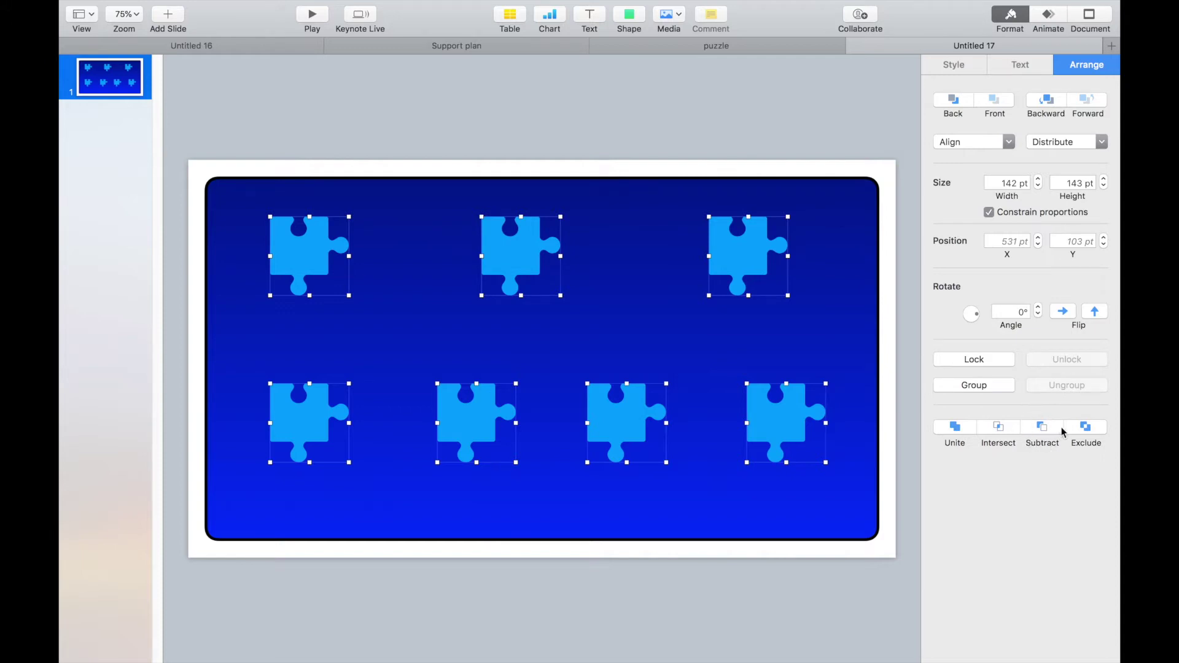
click(1042, 425)
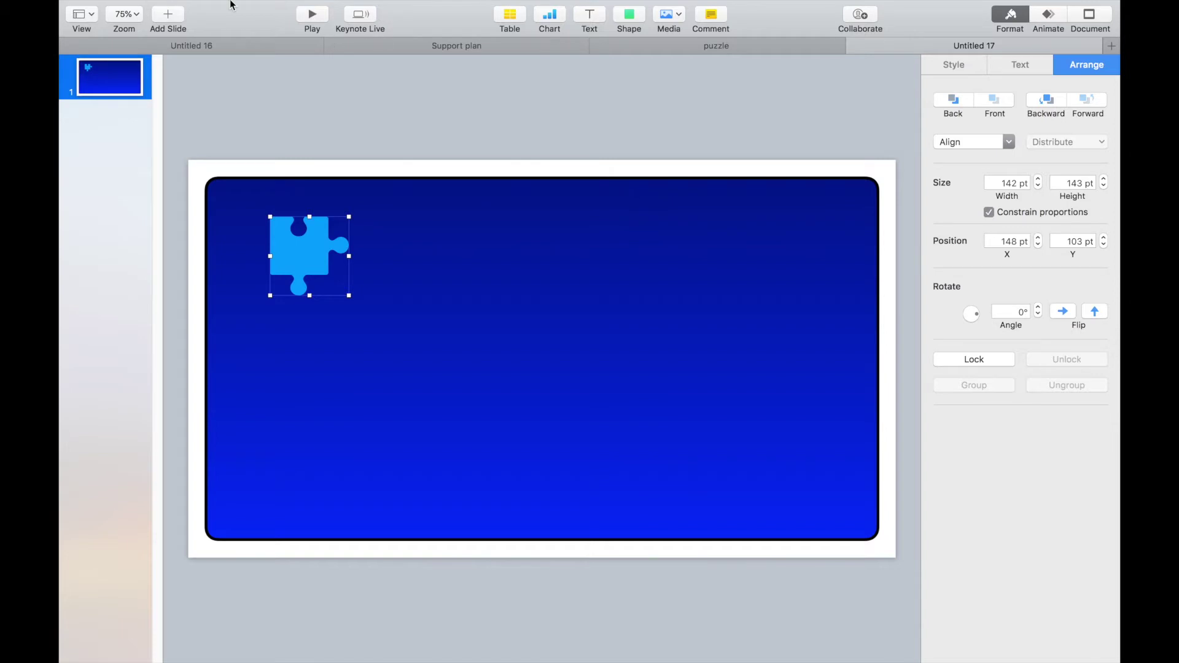
click(193, 8)
click(209, 24)
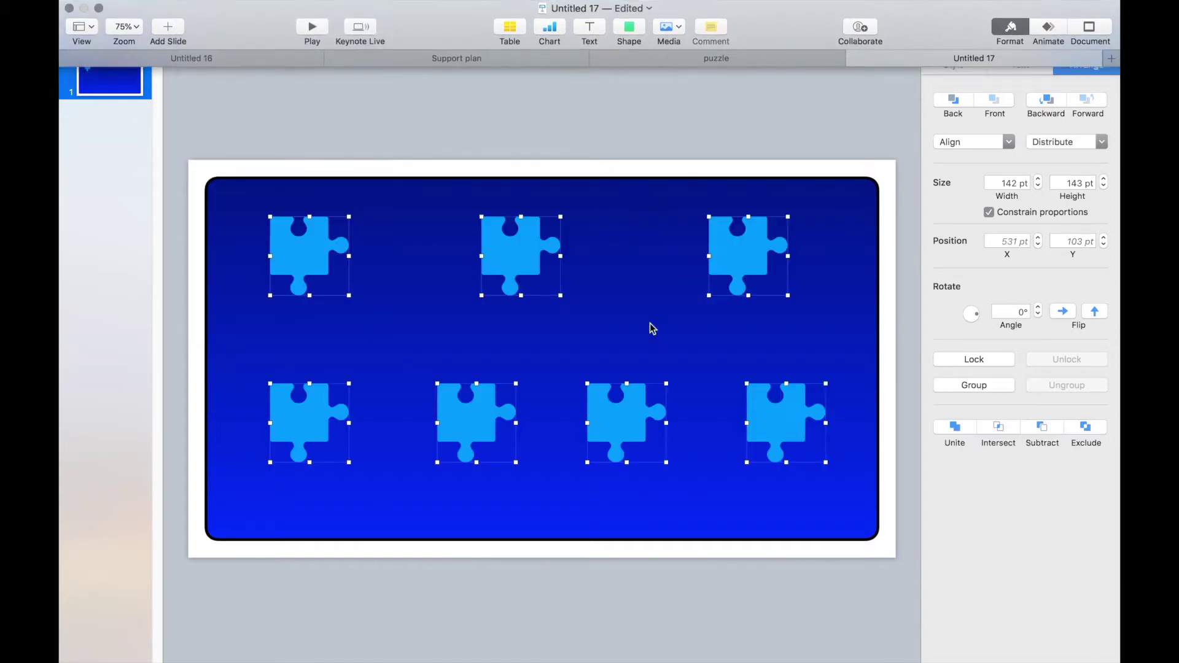
- Add the background rectangle to the selection, subtract the puzzle pieces from it, and undo the subtraction
shift+click(849, 200)
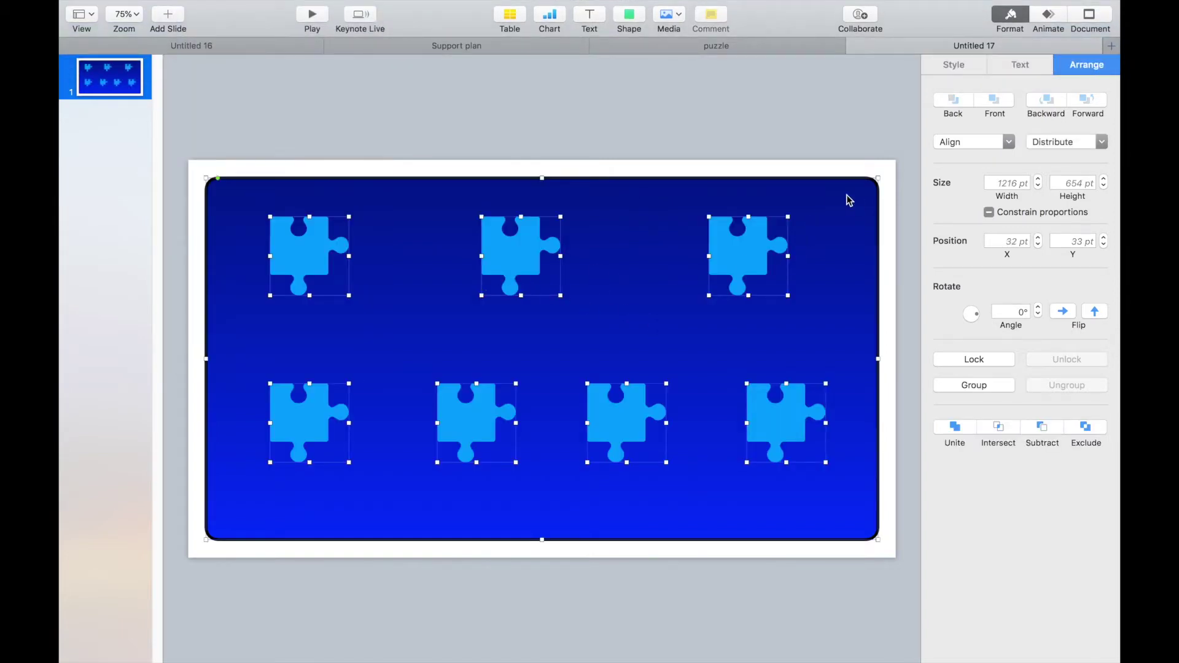
click(1042, 427)
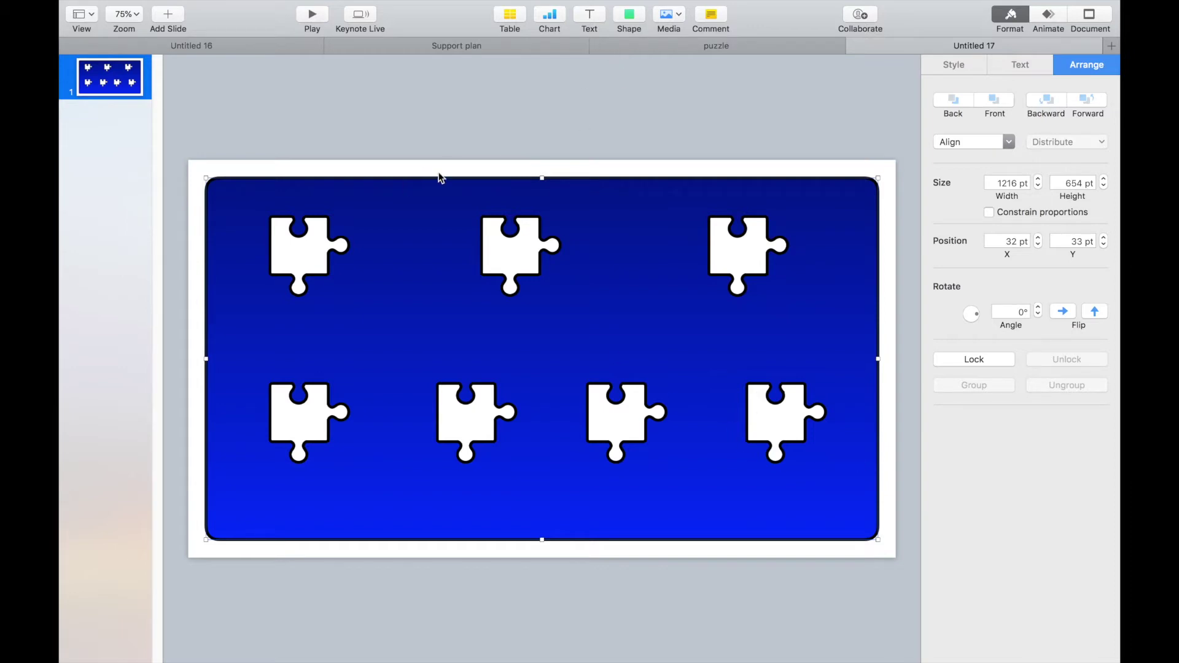
mouse_move(484, 3)
click(203, 8)
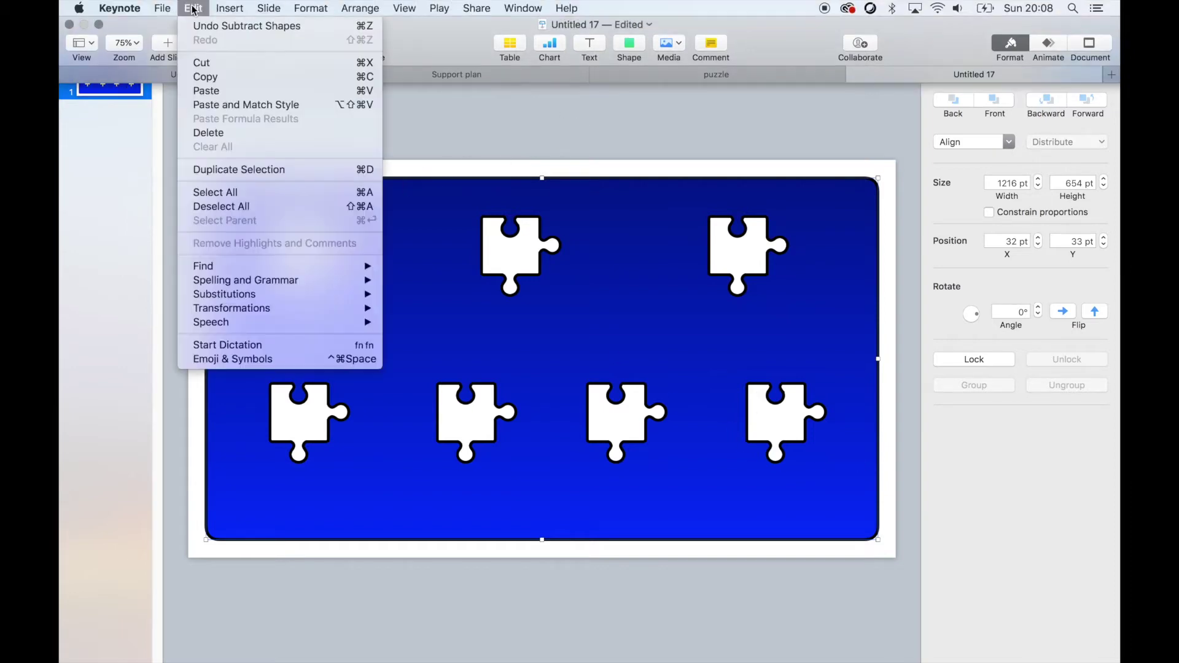
mouse_move(203, 8)
click(234, 26)
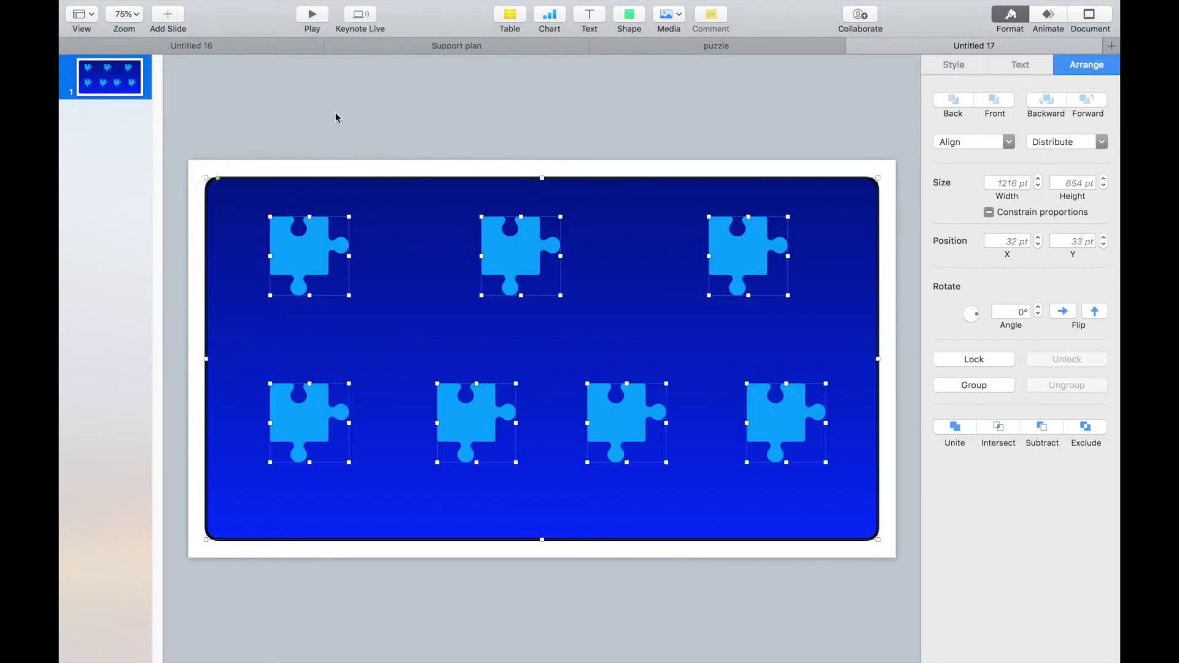
- Add a new Blank slide and set its background colour to white
click(168, 18)
click(229, 435)
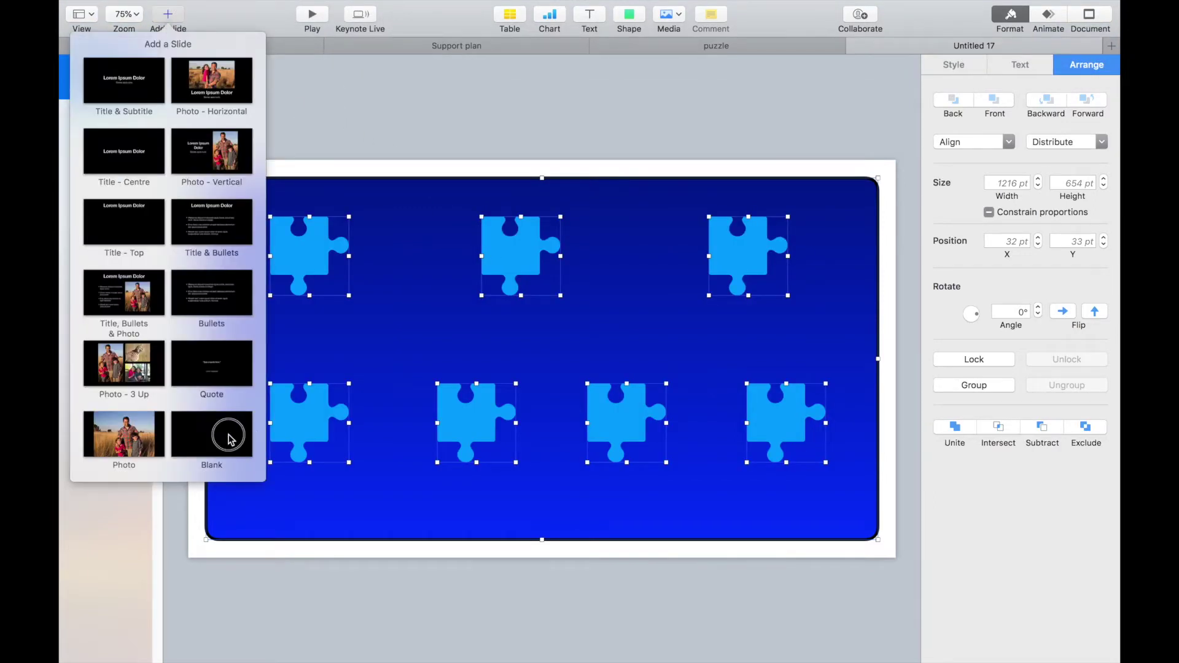
click(952, 293)
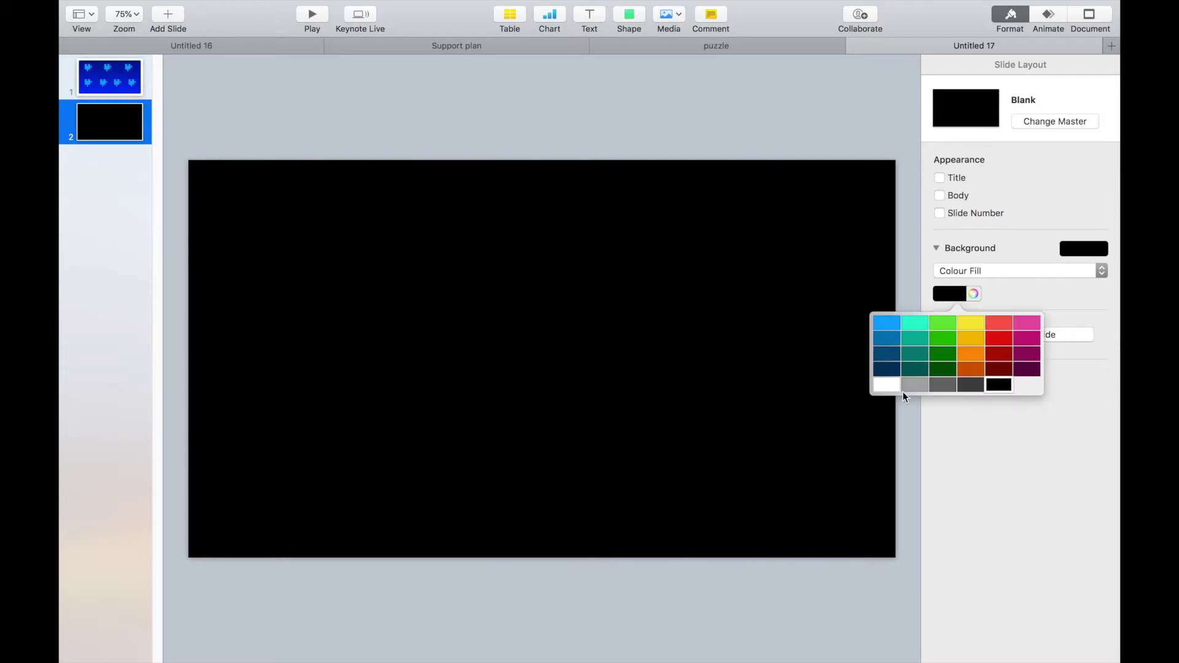
click(884, 391)
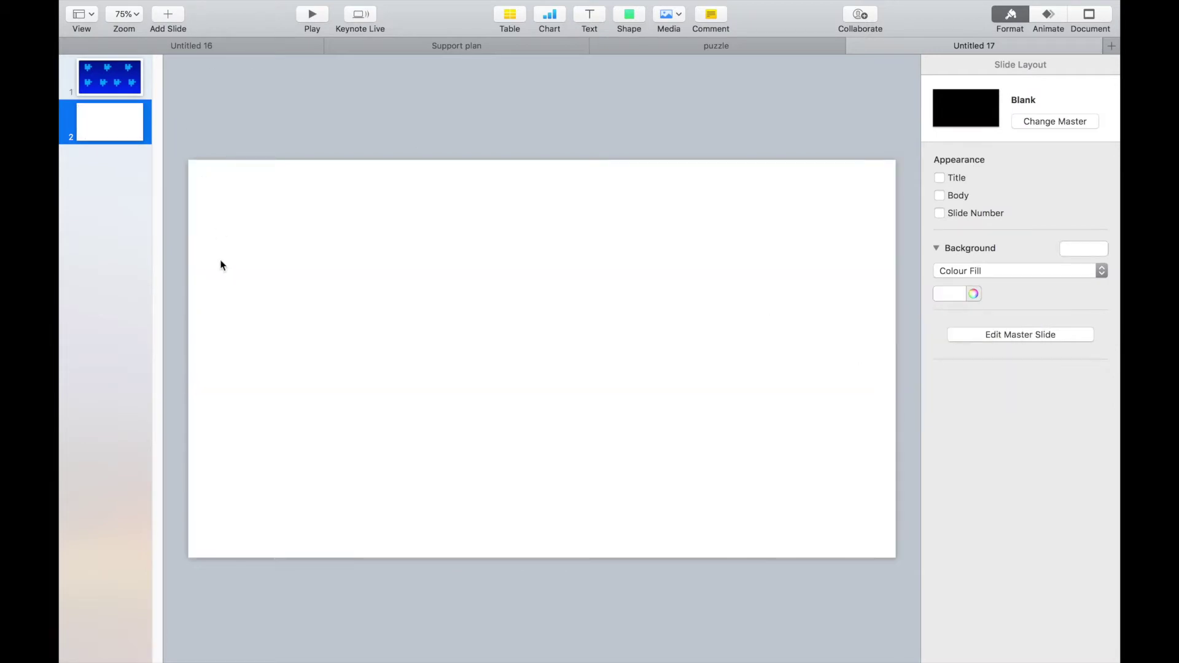
- Paste the copied rectangle and puzzle pieces onto slide 2, and delete the blue background rectangle there
key(super+v)
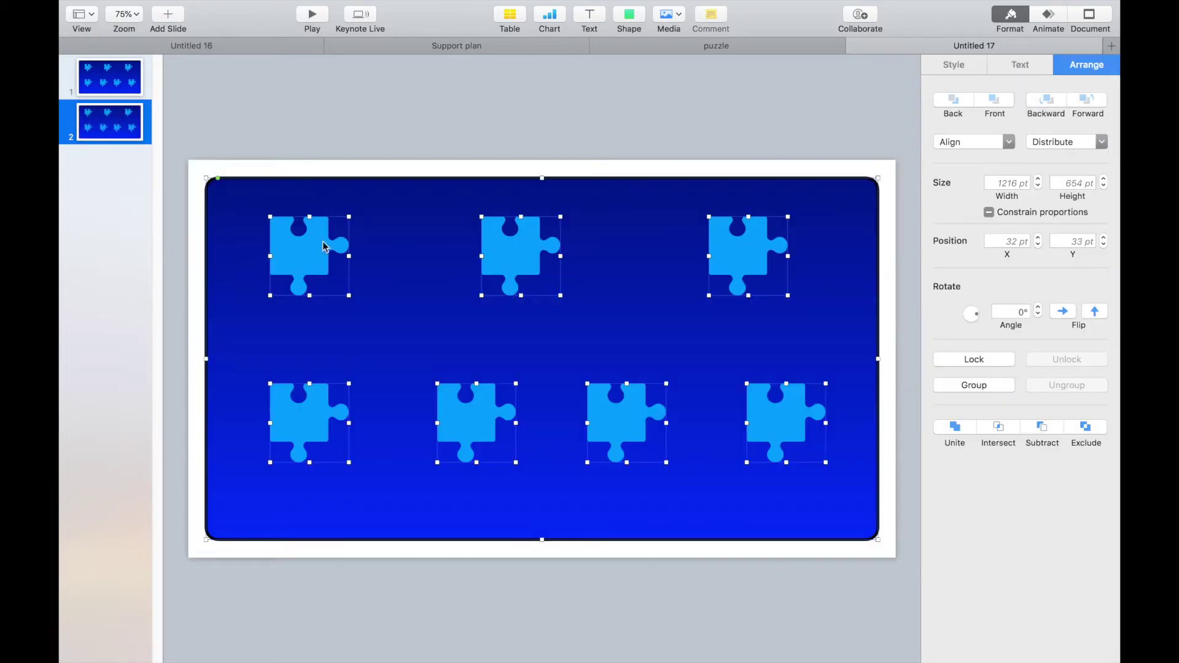
click(328, 127)
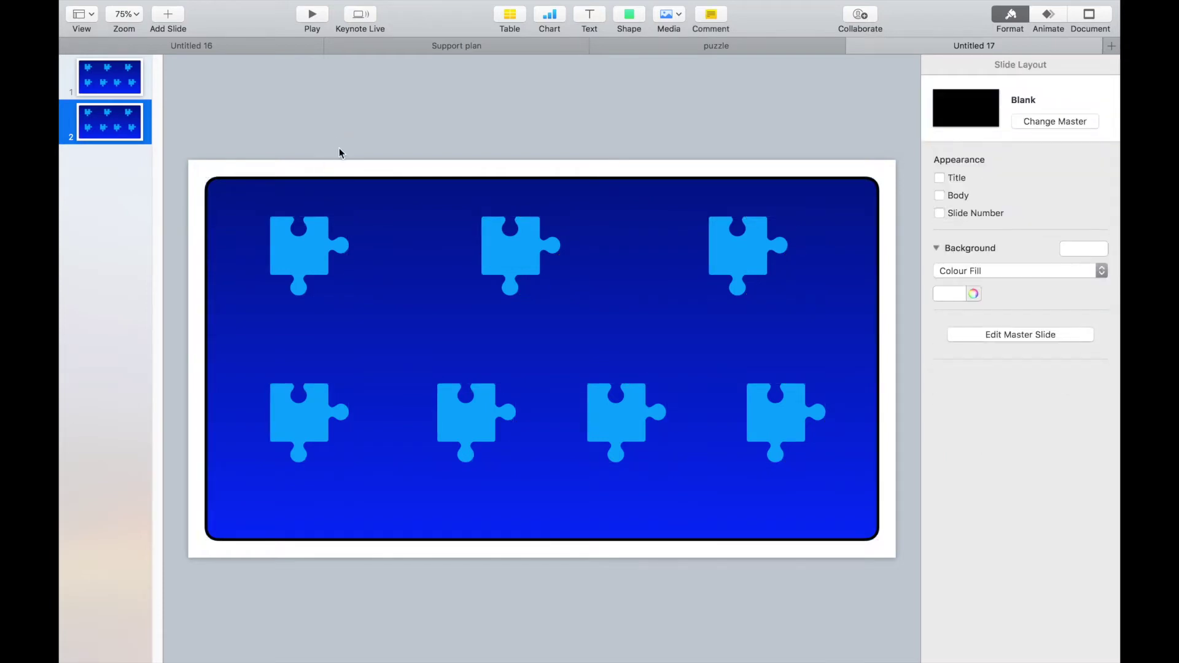
click(355, 198)
key(Delete)
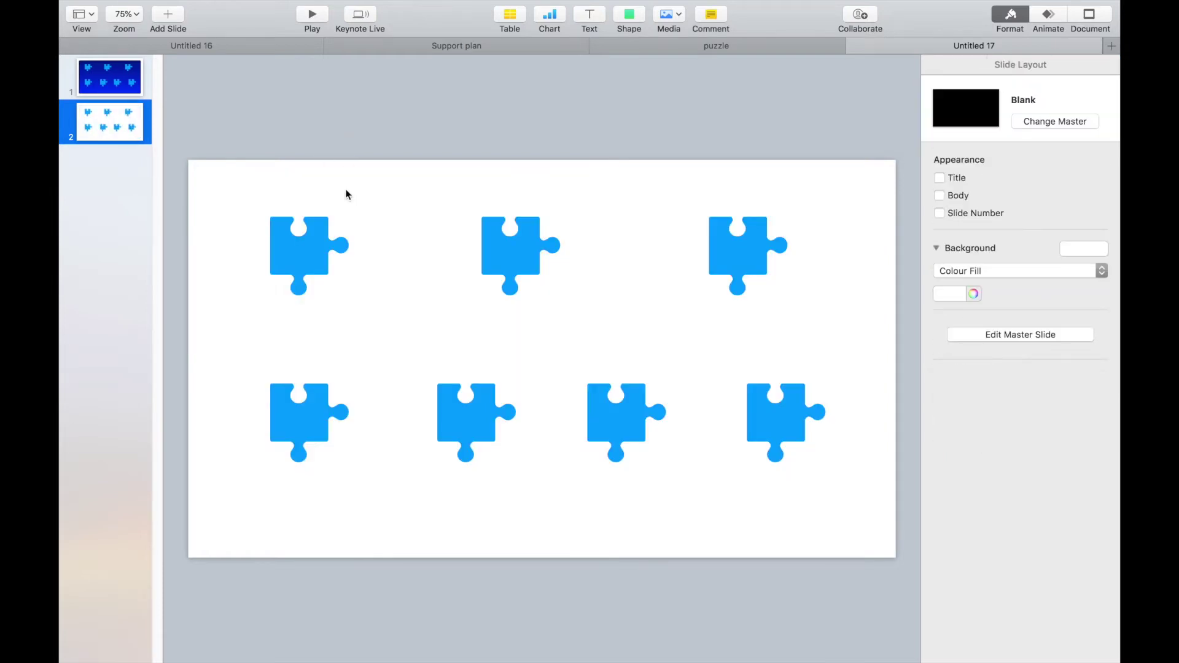
- On slide 1, select the rectangle with all seven puzzle pieces and subtract the pieces from it to cut holes
click(131, 88)
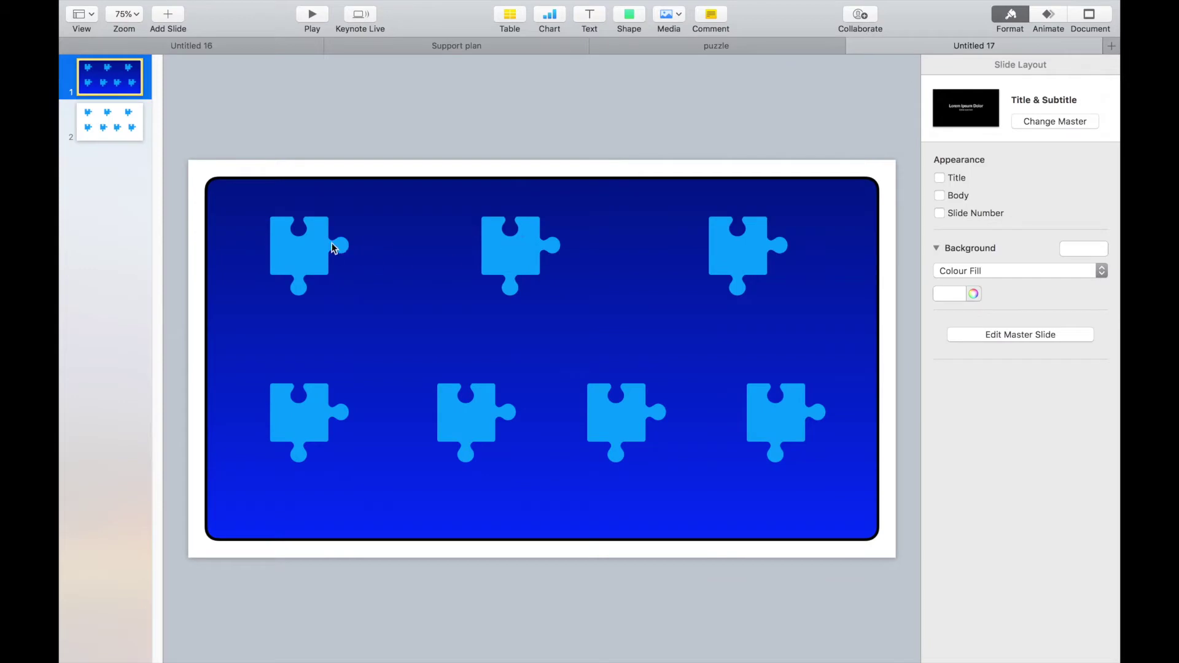
click(311, 262)
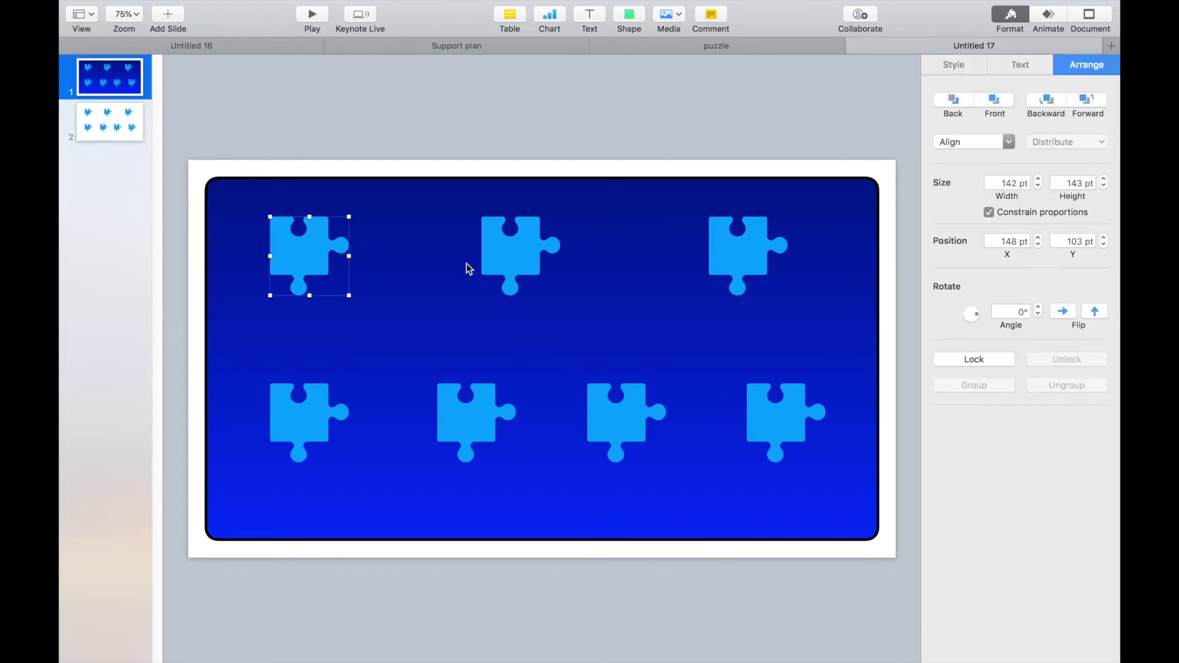
shift+click(475, 264)
shift+click(485, 257)
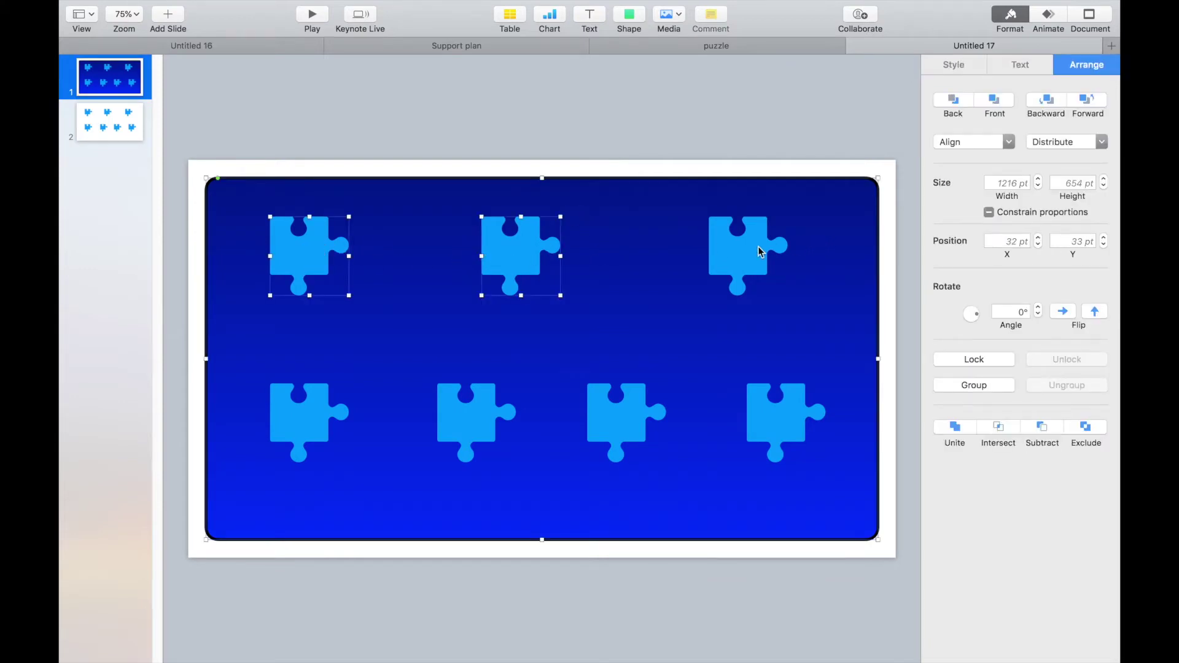
shift+click(793, 416)
shift+click(622, 423)
shift+click(468, 415)
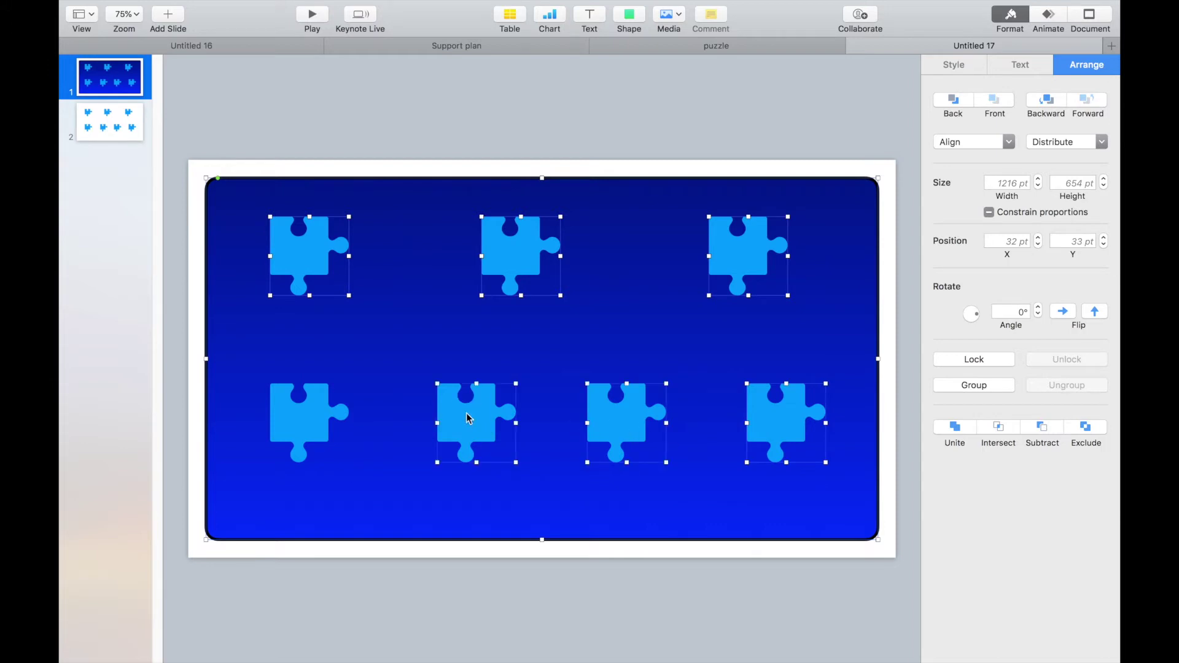
shift+click(337, 413)
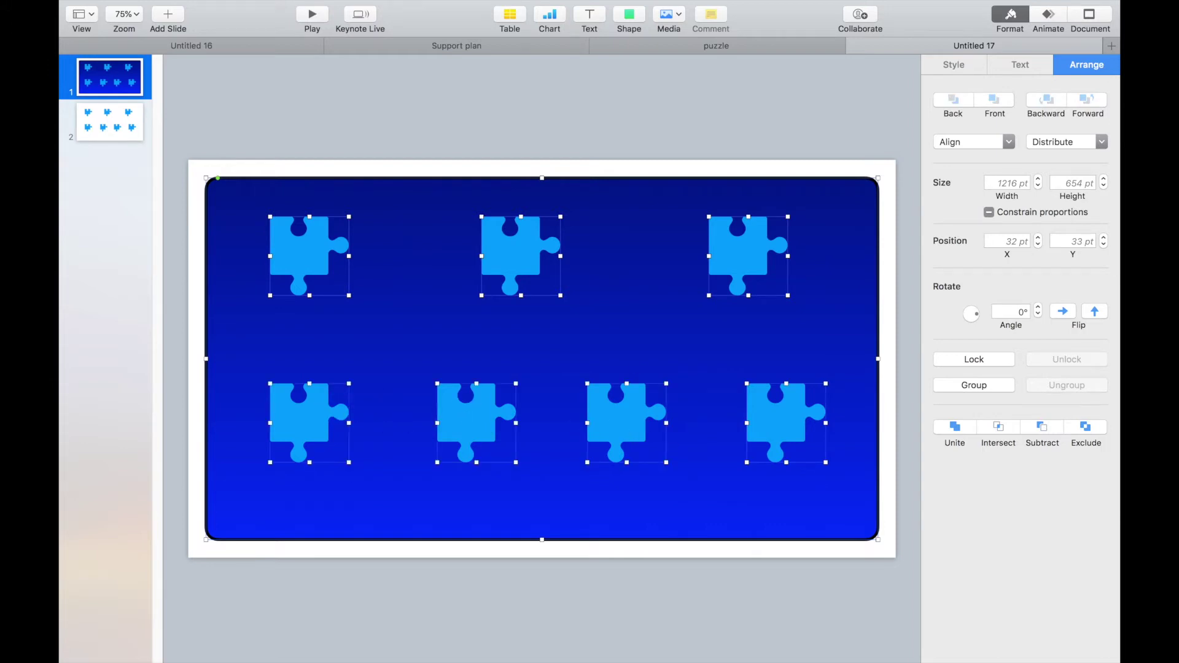
click(1050, 430)
click(455, 129)
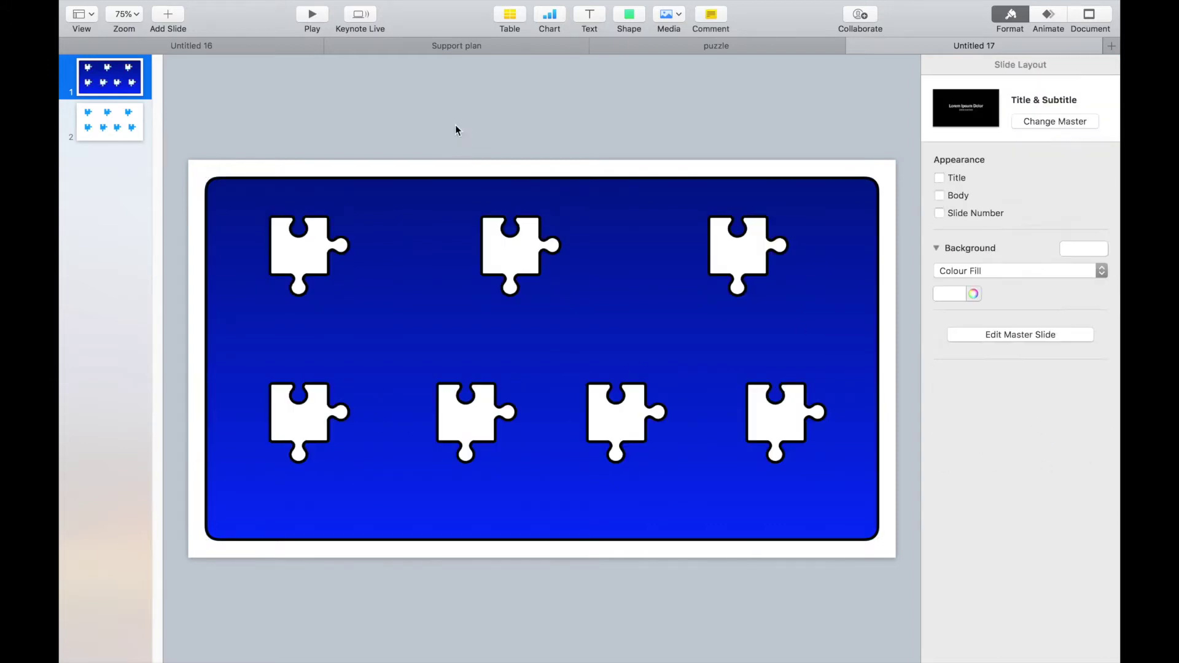
- On slide 2, select the three puzzle pieces in the upper row and switch their fill to Image Fill
click(131, 113)
click(518, 257)
shift+click(311, 254)
shift+click(766, 257)
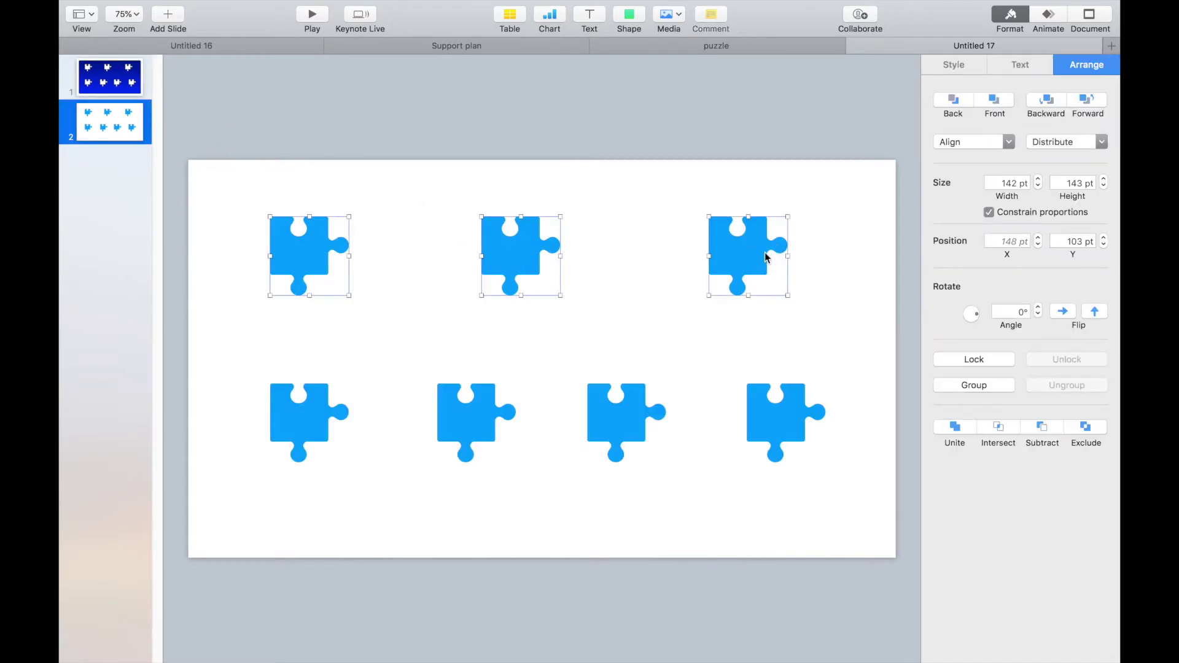
click(970, 62)
click(961, 249)
click(957, 286)
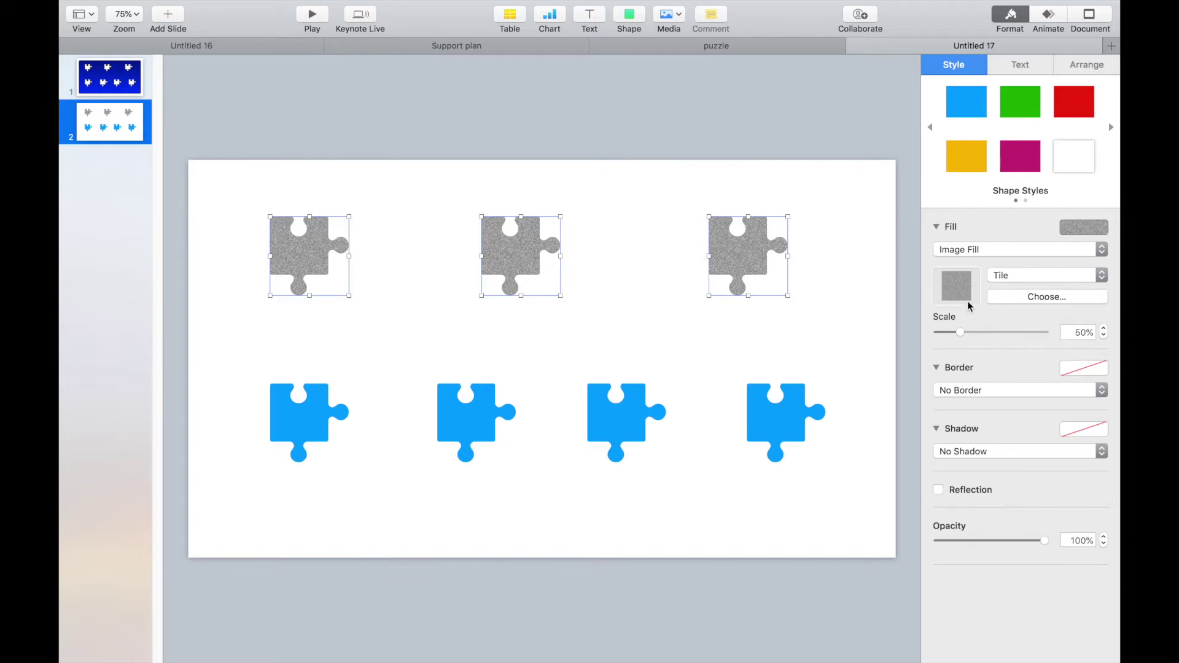
- Choose the multicoloured abstract pattern image from Downloads as the fill of the three upper puzzle pieces
click(1025, 299)
click(1023, 306)
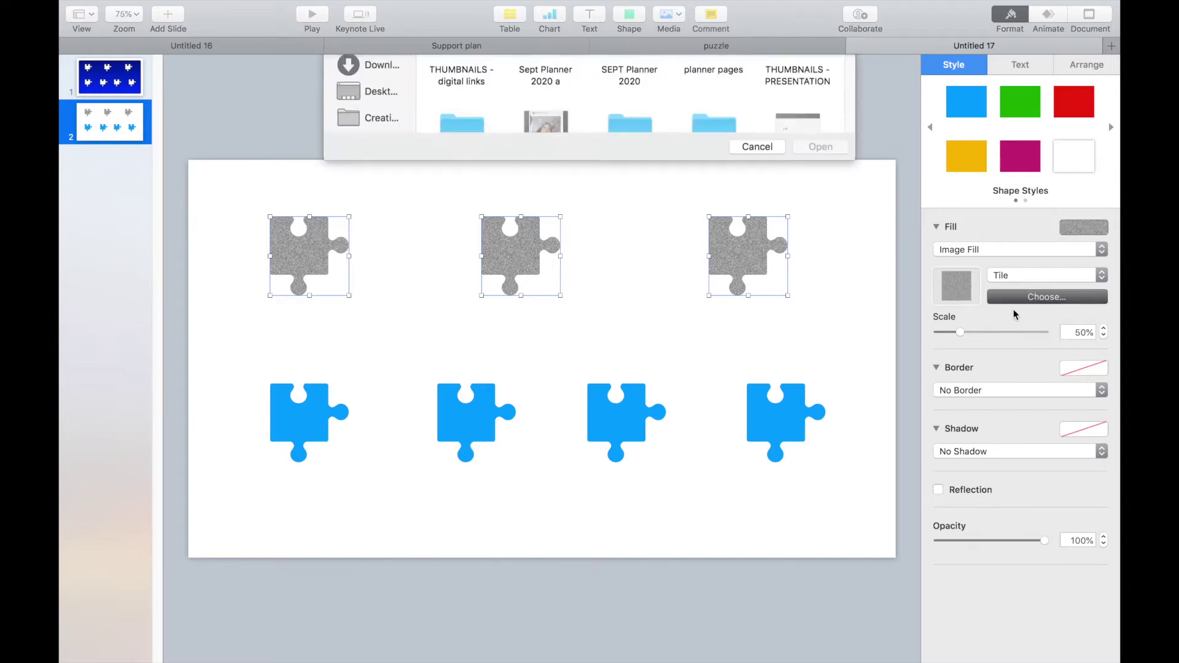
click(374, 240)
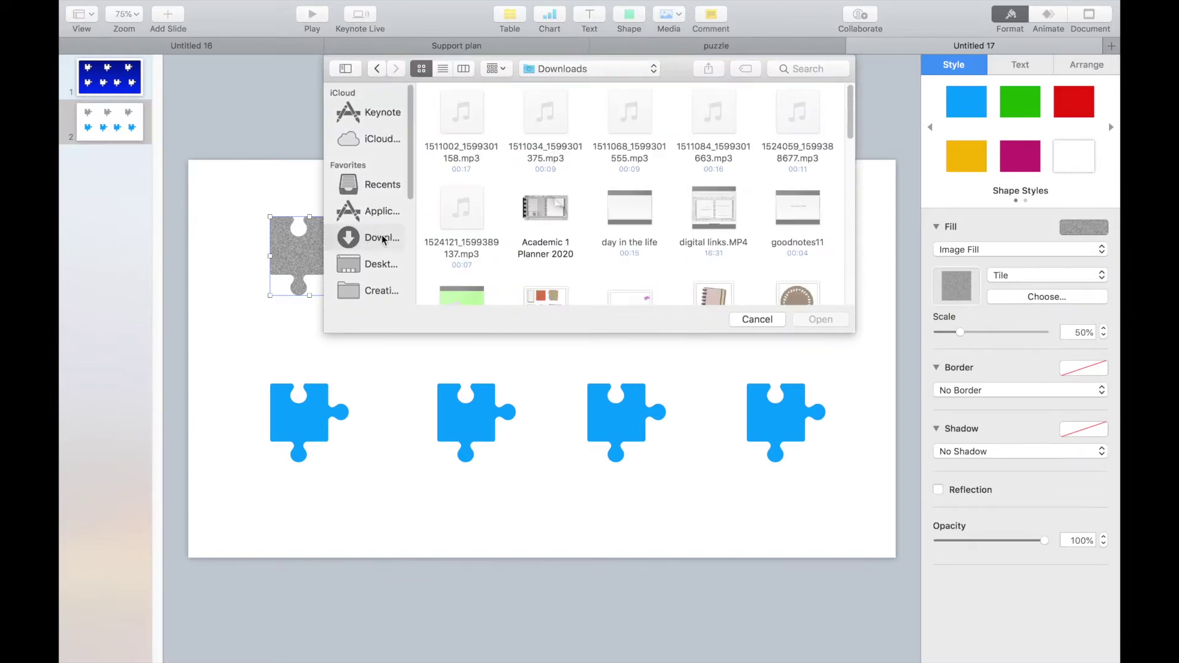
drag(848, 134, 854, 208)
double_click(713, 107)
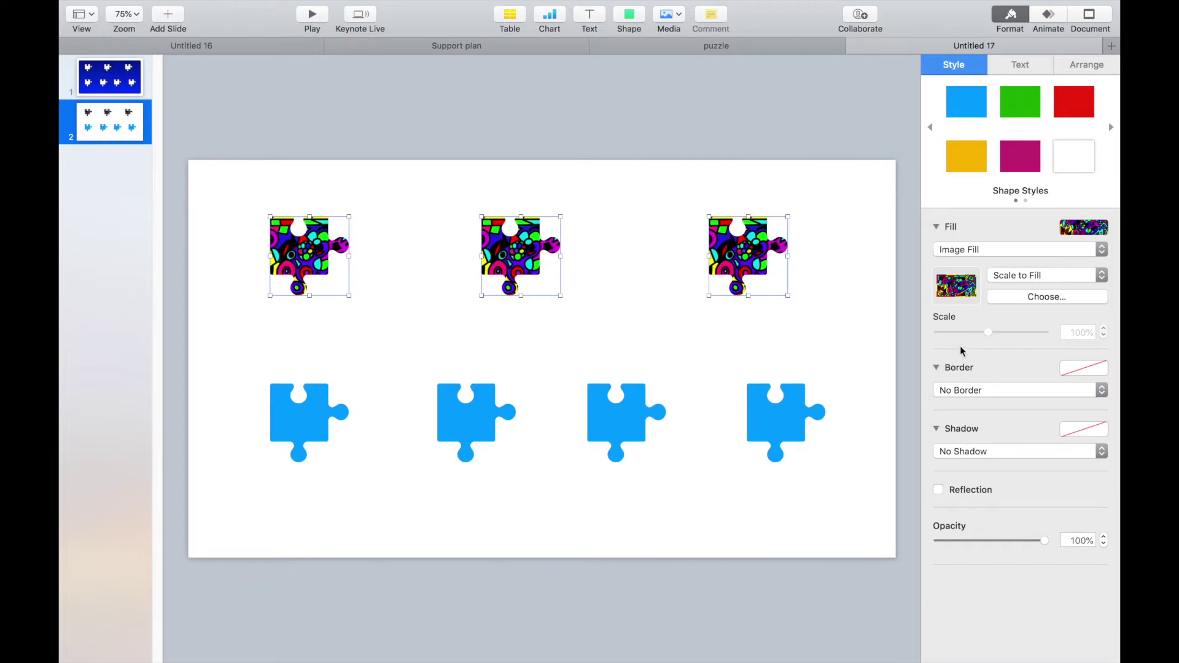
- Give the three patterned puzzle pieces a 4 pt black line border and a Curved Shadow
click(967, 392)
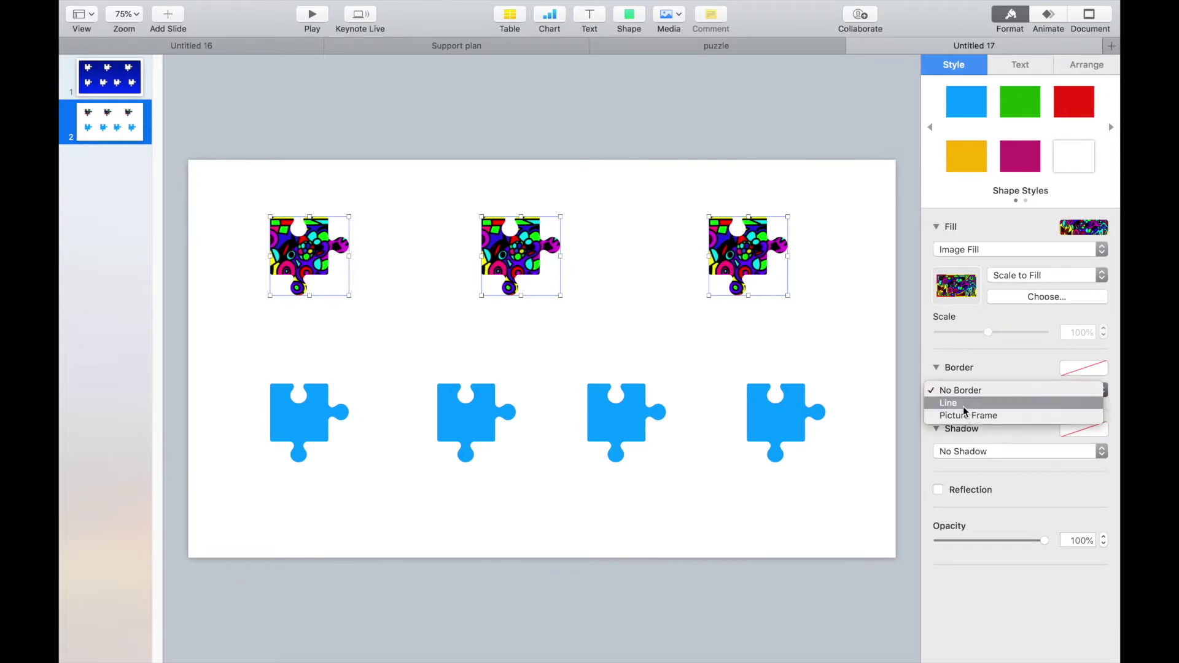
click(963, 404)
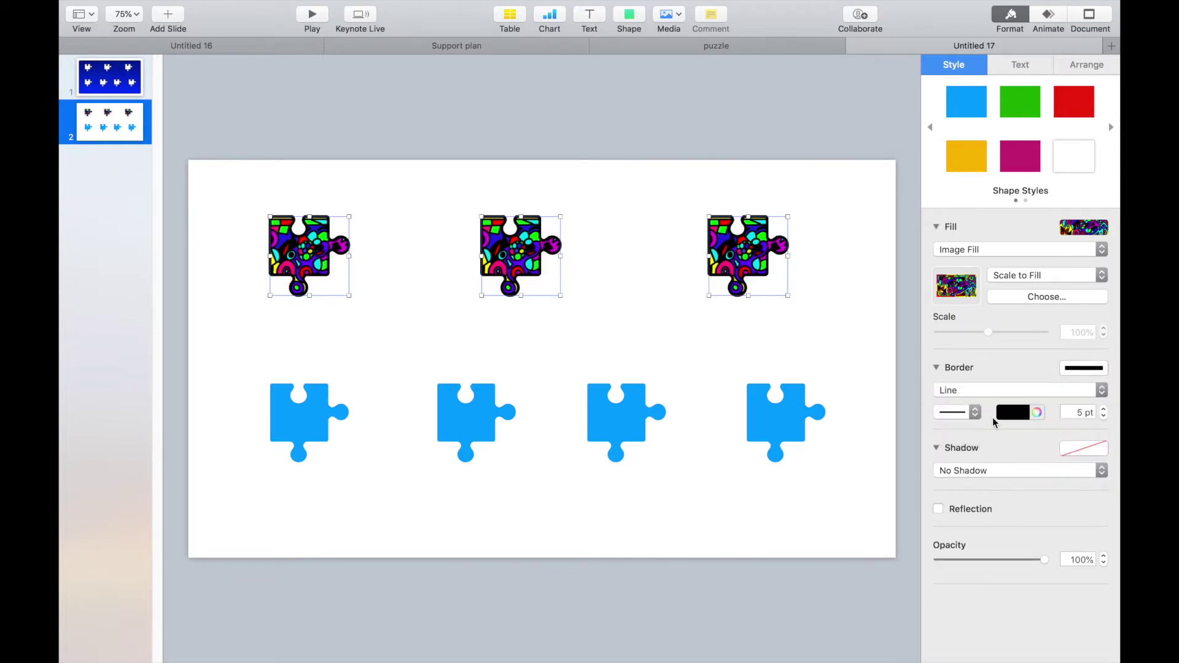
click(1104, 417)
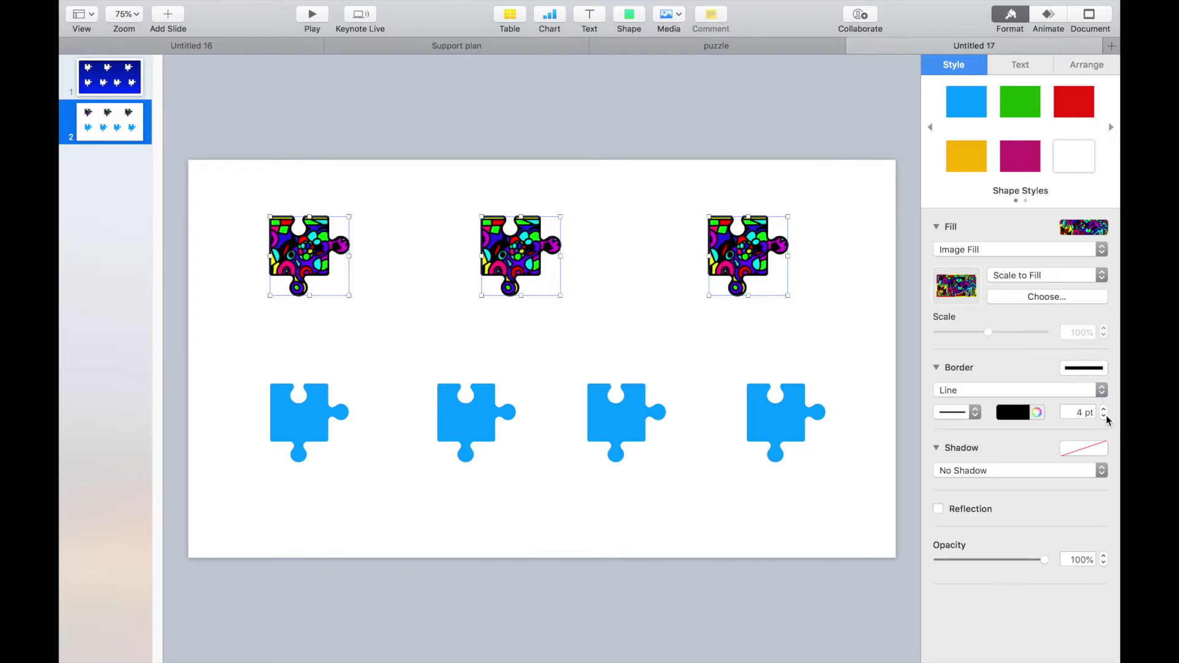
click(991, 470)
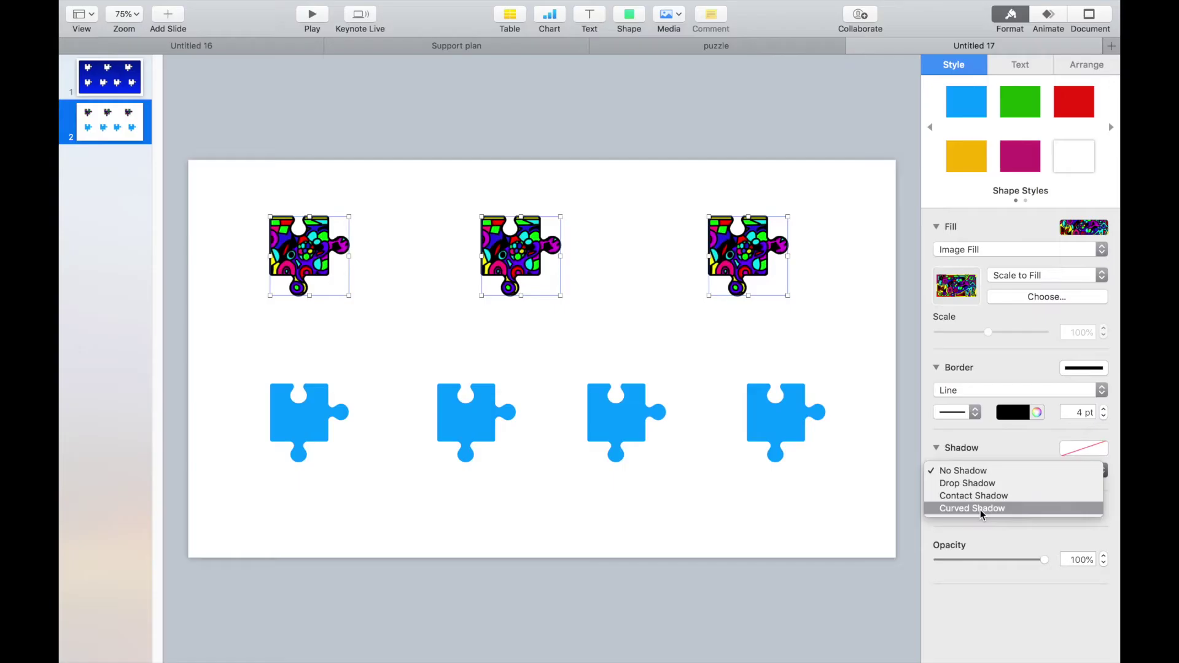
click(980, 509)
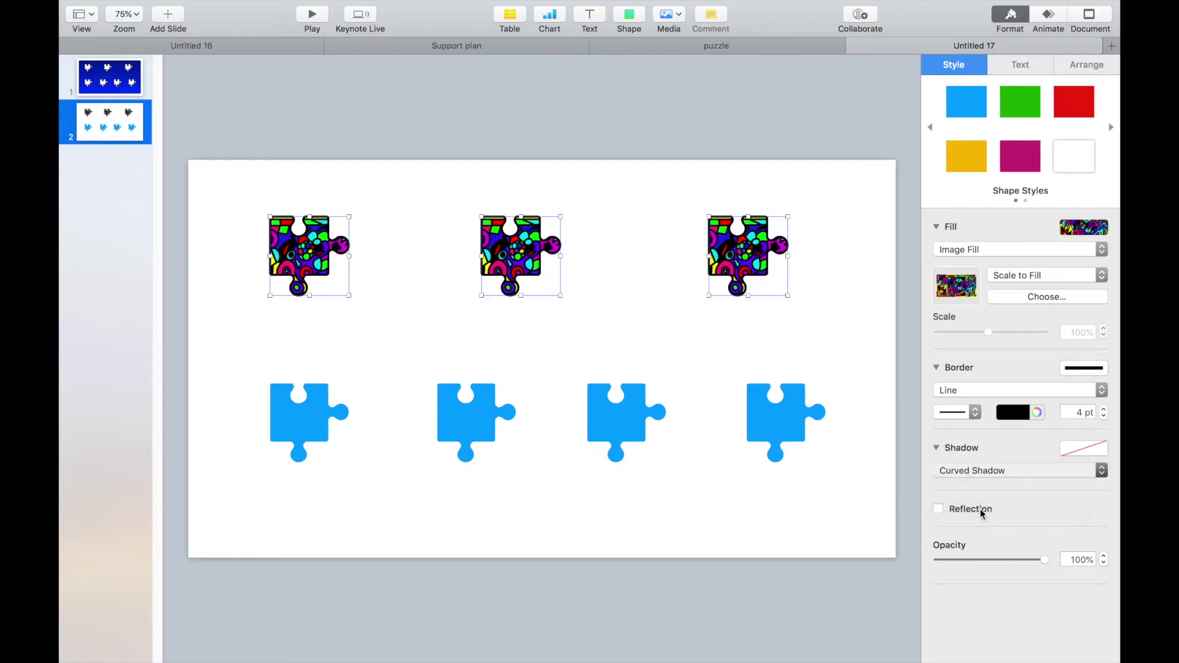
- Select the four lower puzzle pieces and apply a gradient fill from light red to a deeper red
click(599, 348)
drag(307, 440, 848, 455)
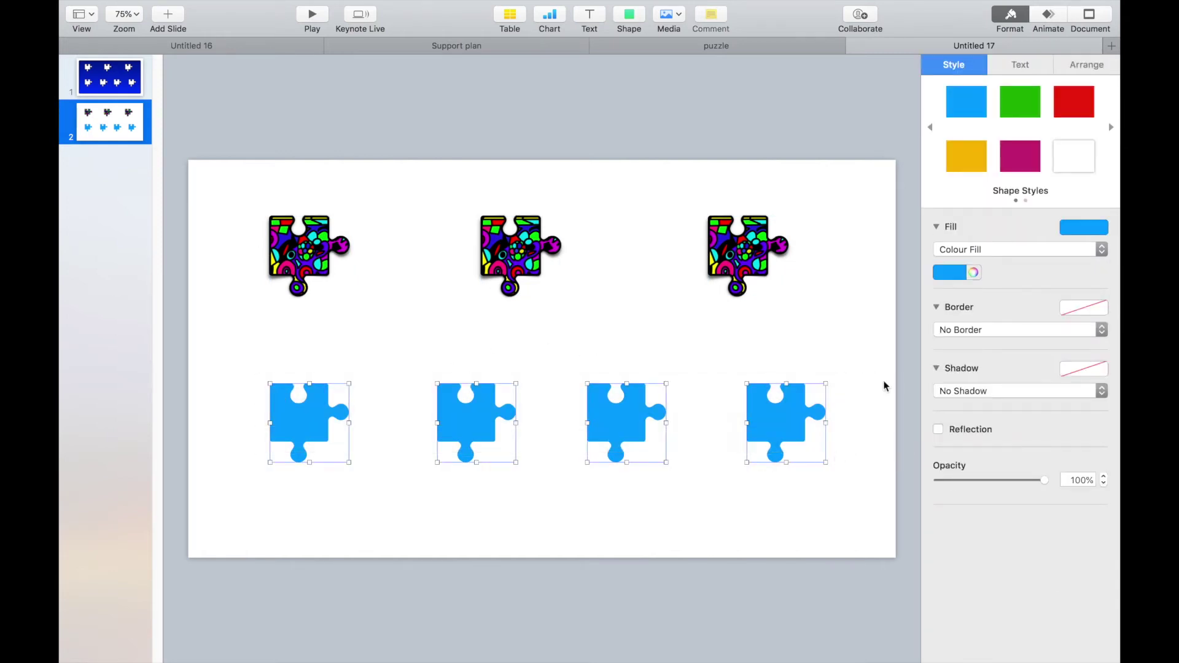
click(957, 250)
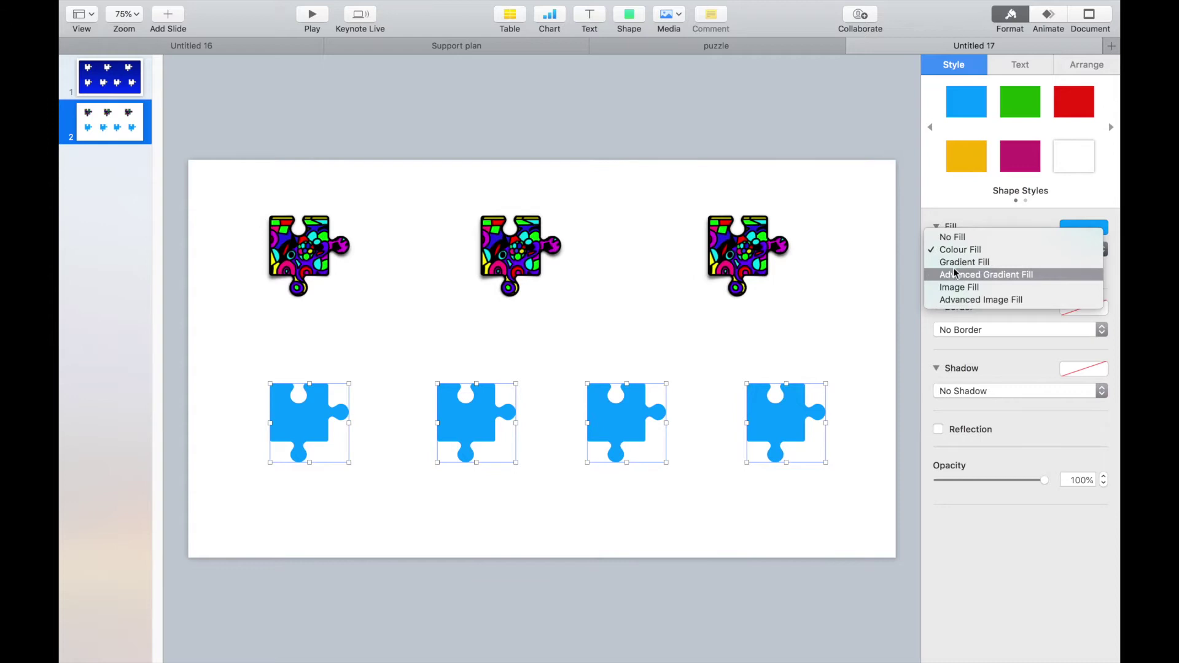
click(953, 263)
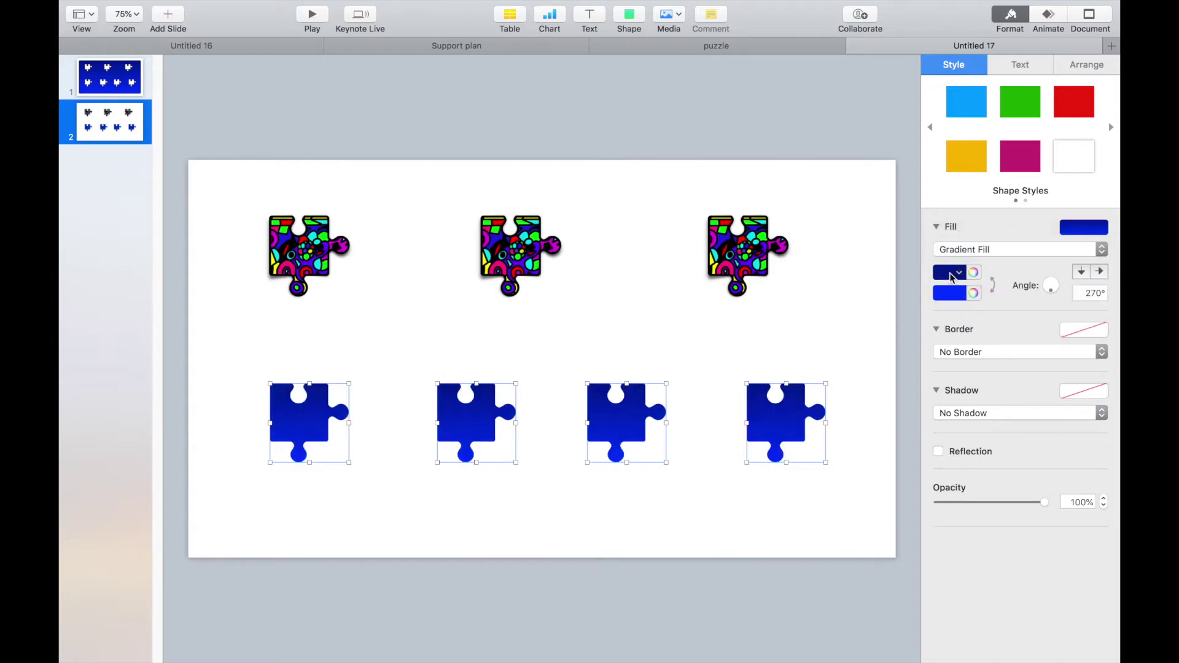
click(952, 278)
click(1002, 304)
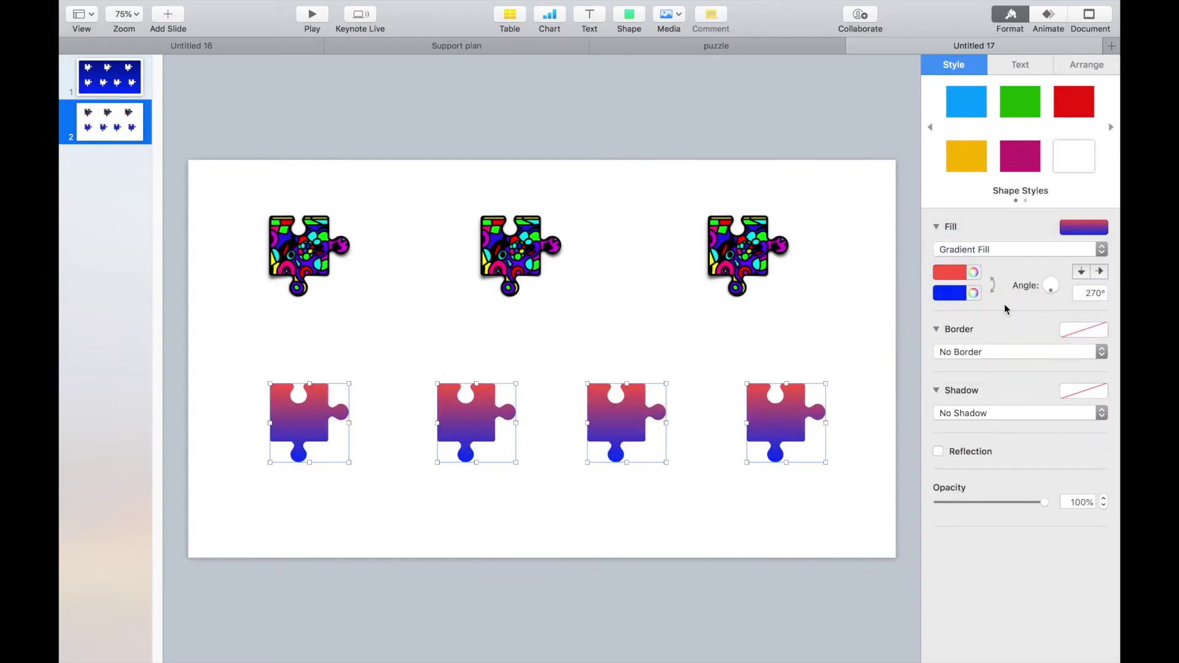
click(956, 296)
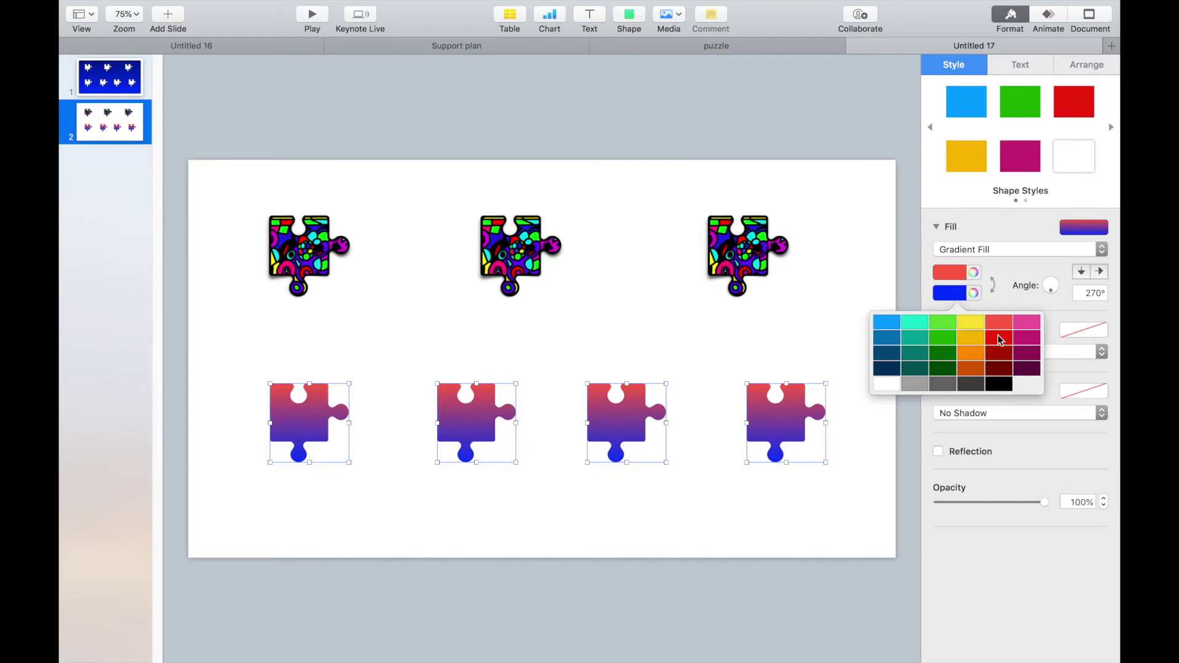
click(1001, 340)
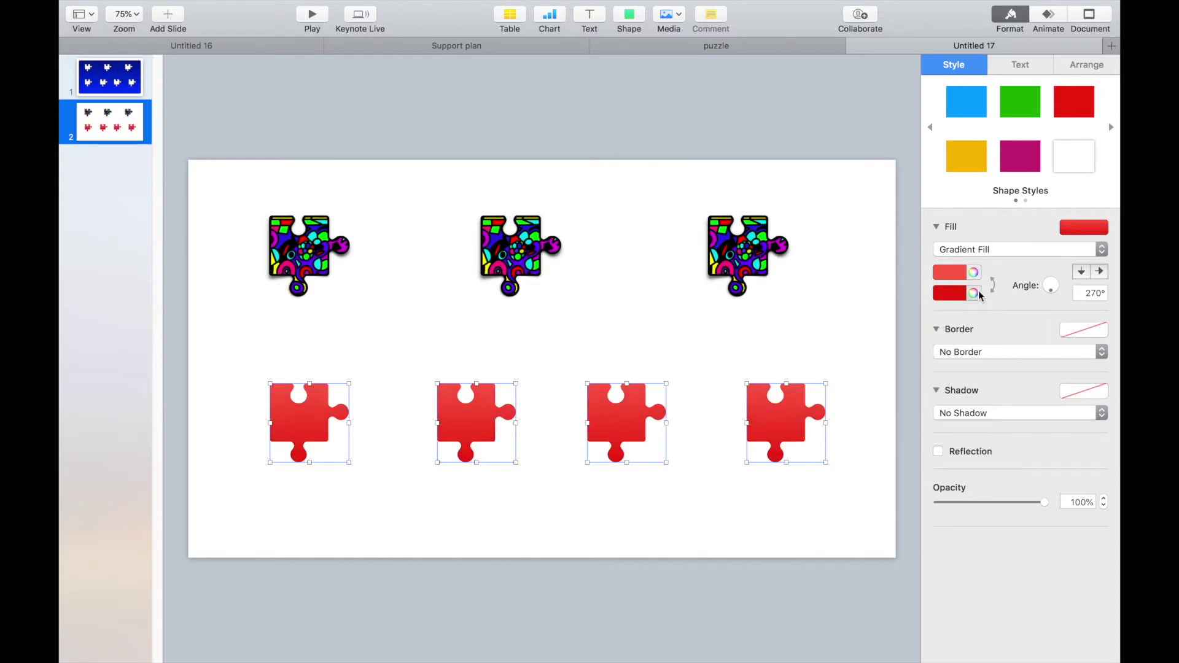
- Set the first gradient colour of the four lower pieces to the Strawberry pencil colour and close the colour picker
click(955, 276)
click(975, 273)
click(975, 273)
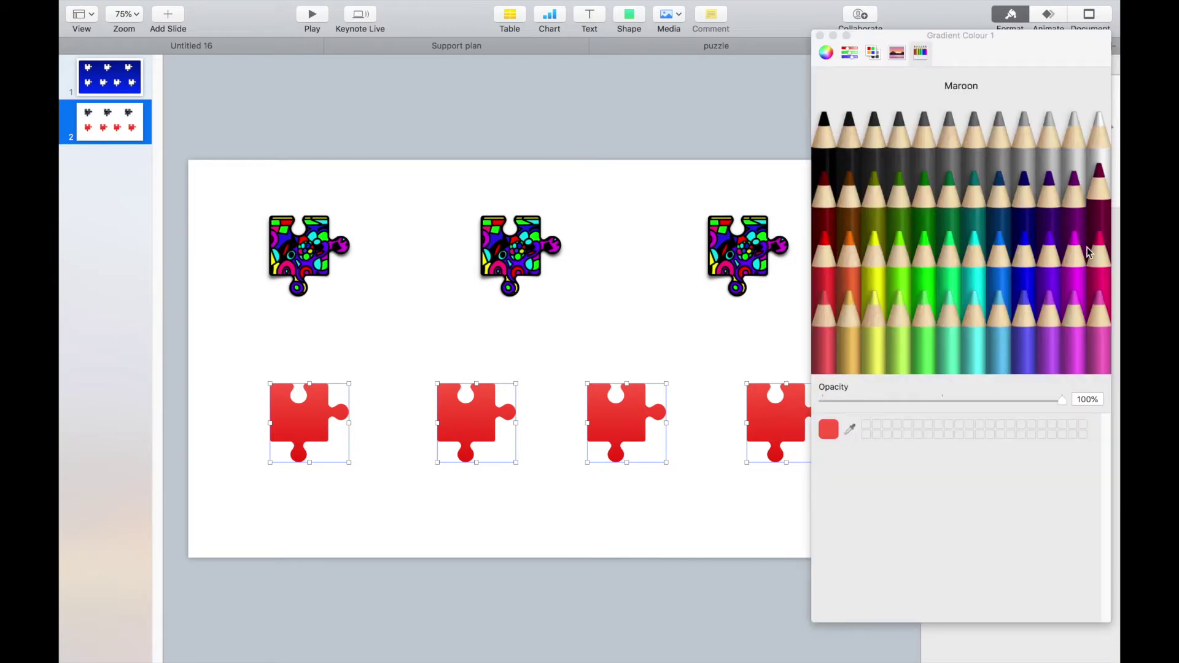
click(1100, 258)
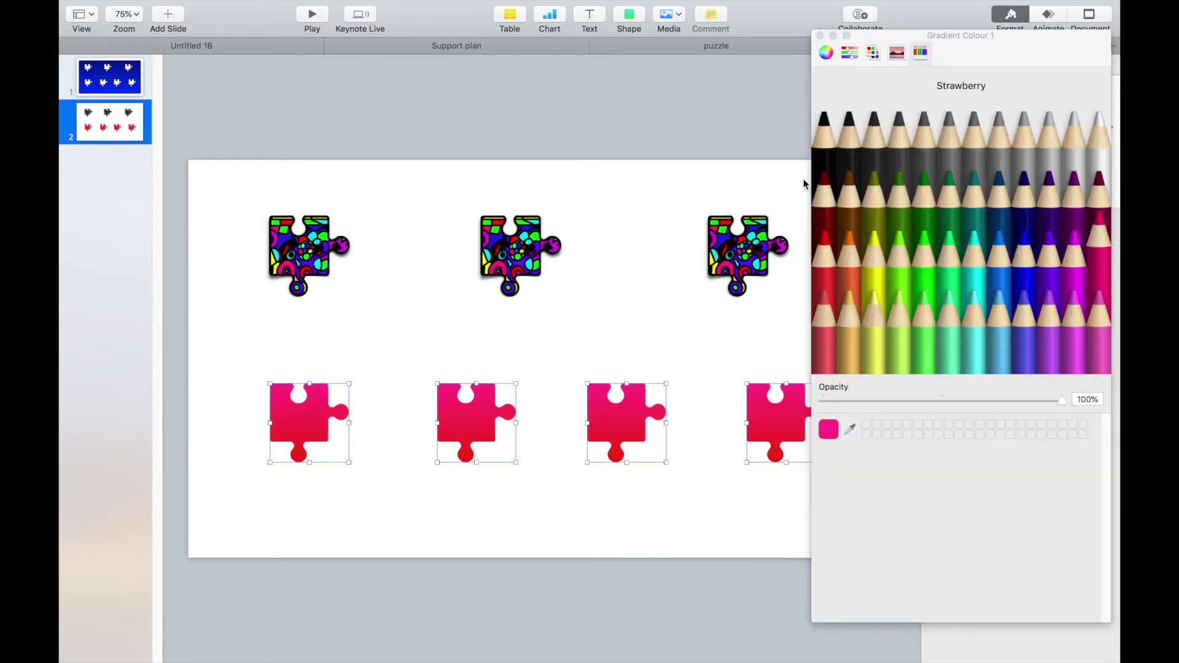
click(821, 35)
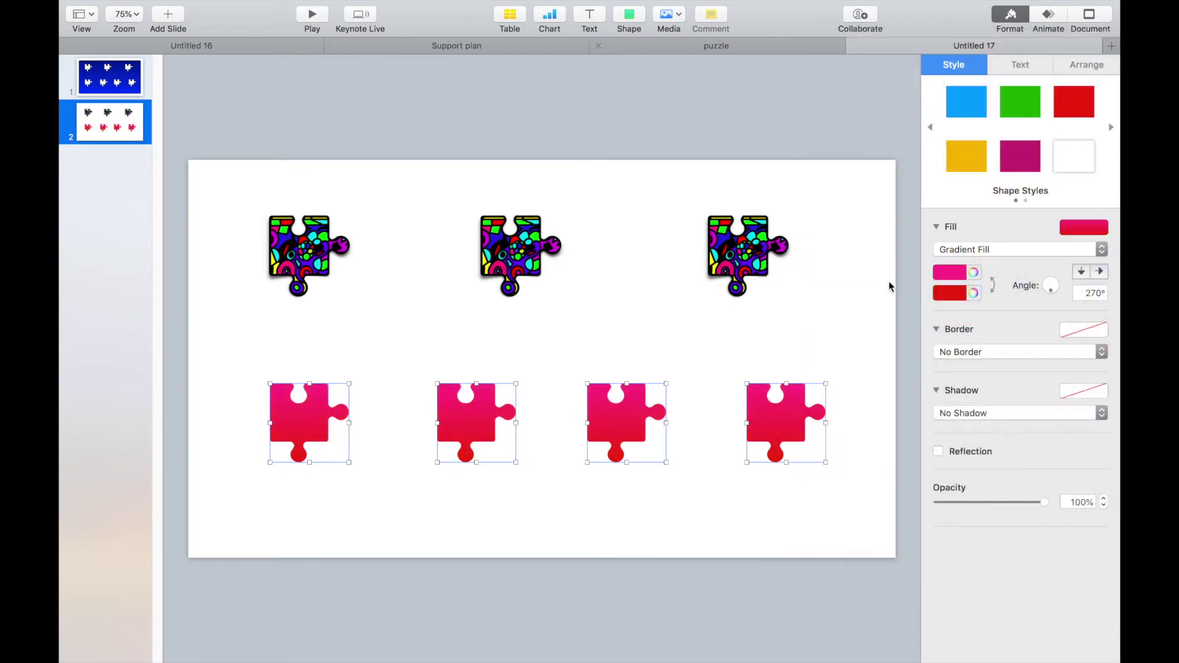
- Give the four lower puzzle pieces a 4 pt black line border and a Curved Shadow, and deselect them
click(981, 360)
click(978, 352)
click(986, 352)
click(984, 367)
click(991, 430)
click(991, 467)
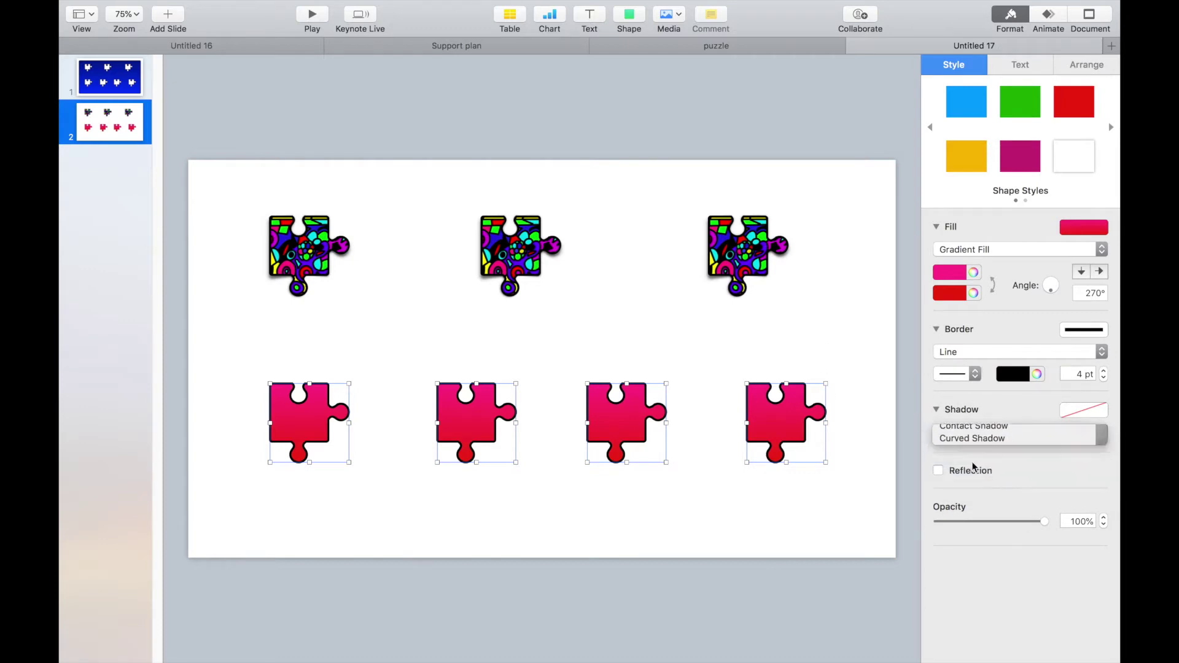
click(864, 335)
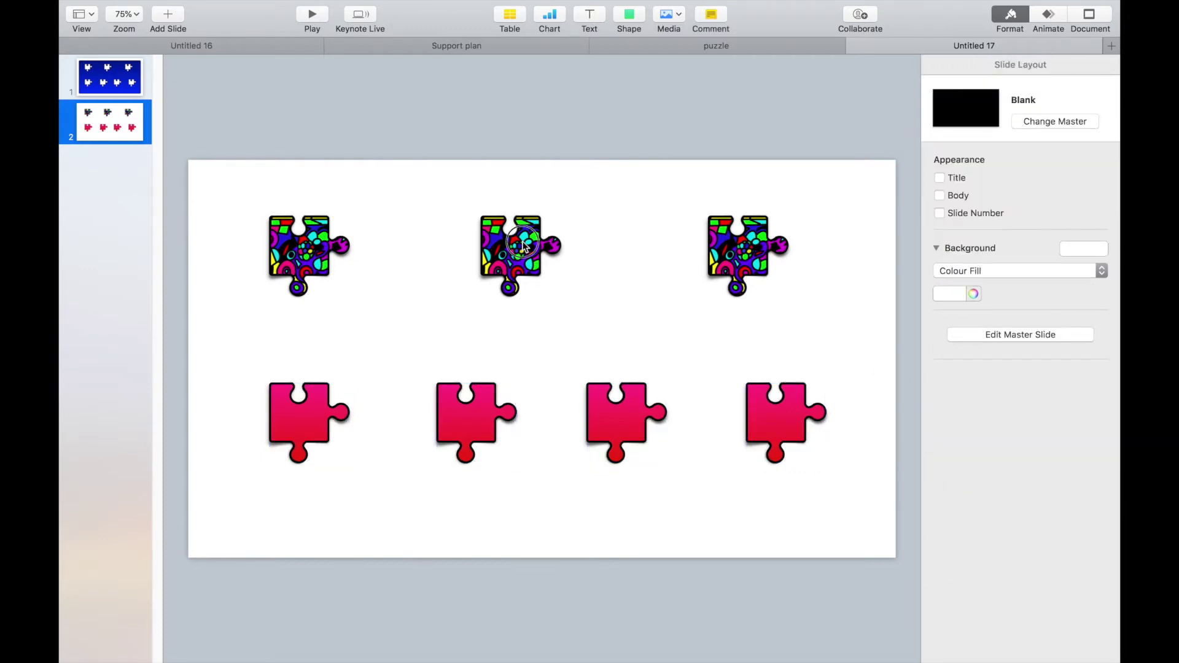
- Move all seven puzzle pieces into a tight row along the lower edge of slide 2, mixing patterned and pink-red ones
drag(523, 245, 583, 504)
drag(485, 393, 522, 476)
click(361, 481)
click(311, 435)
drag(312, 435, 442, 518)
drag(299, 251, 359, 505)
drag(633, 412, 655, 495)
drag(758, 420, 695, 502)
drag(745, 260, 807, 506)
- Copy the row of seven puzzle pieces from slide 2 and paste it onto the puzzle board on slide 1
drag(304, 469, 828, 521)
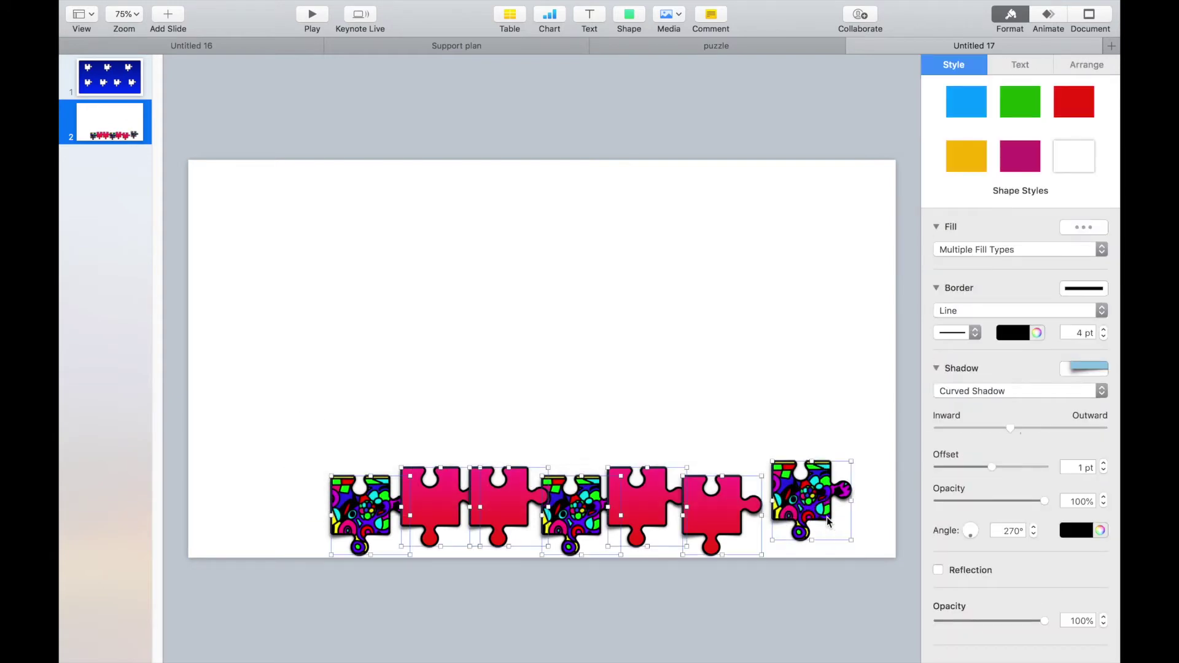
click(102, 84)
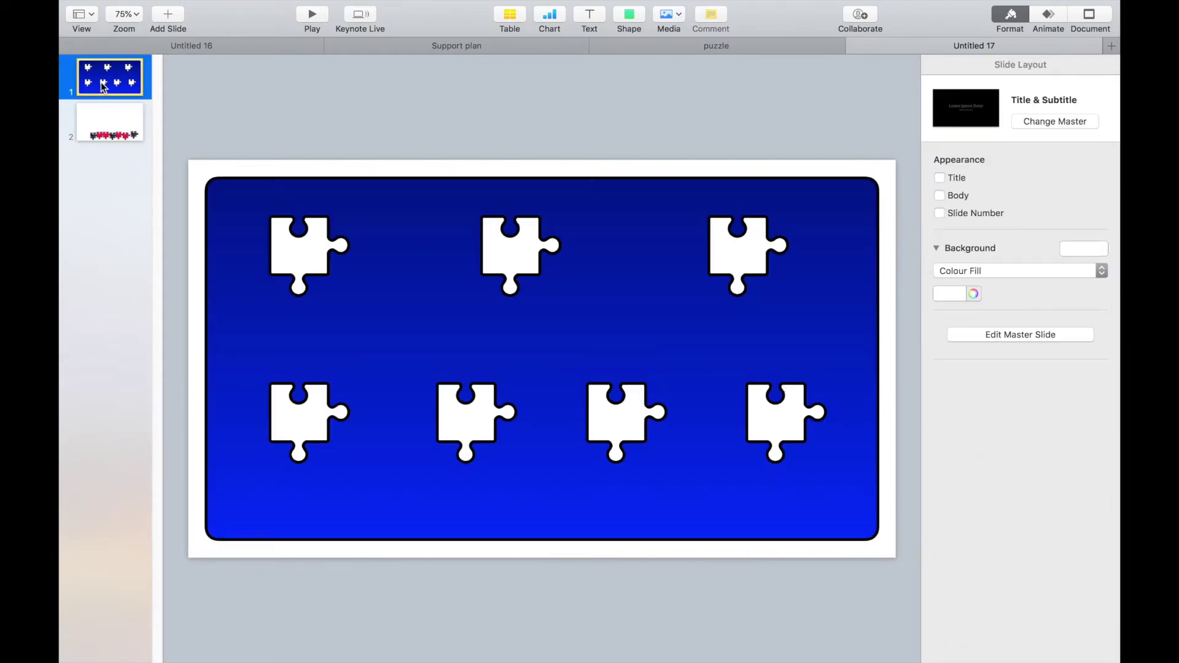
key(super+v)
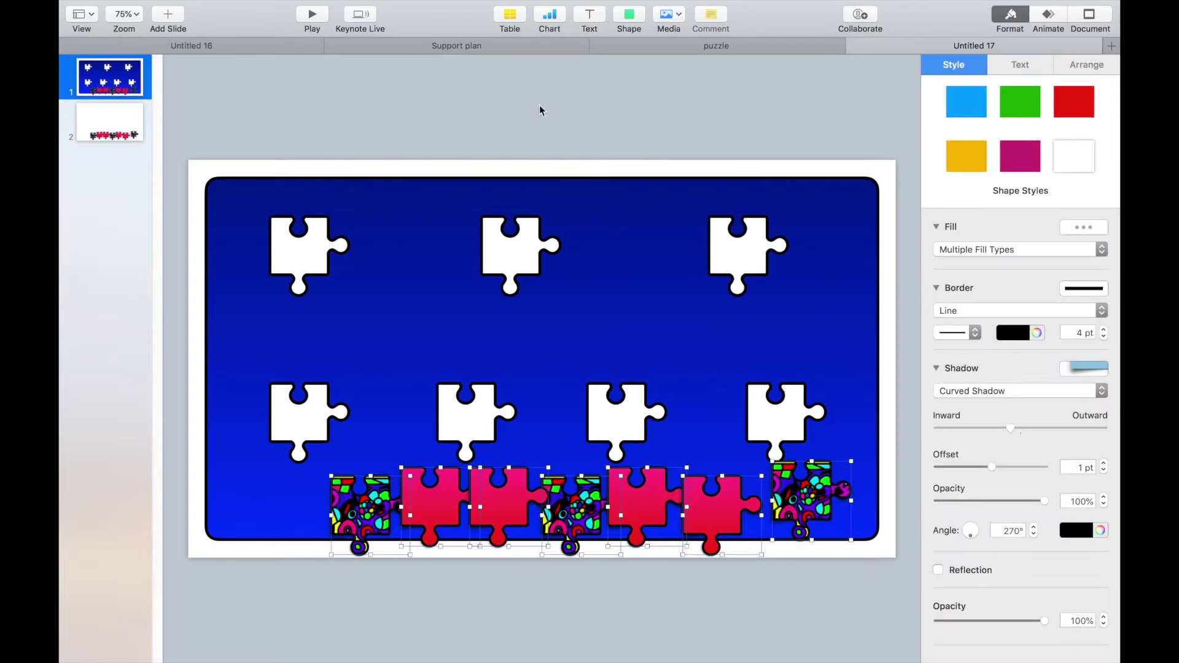
- Deselect the pasted pieces and shift the four leftmost ones slightly down and left along the board's lower edge
click(547, 111)
drag(376, 496, 284, 507)
drag(253, 545, 334, 546)
drag(440, 521, 412, 533)
drag(525, 529, 502, 530)
drag(577, 509, 553, 516)
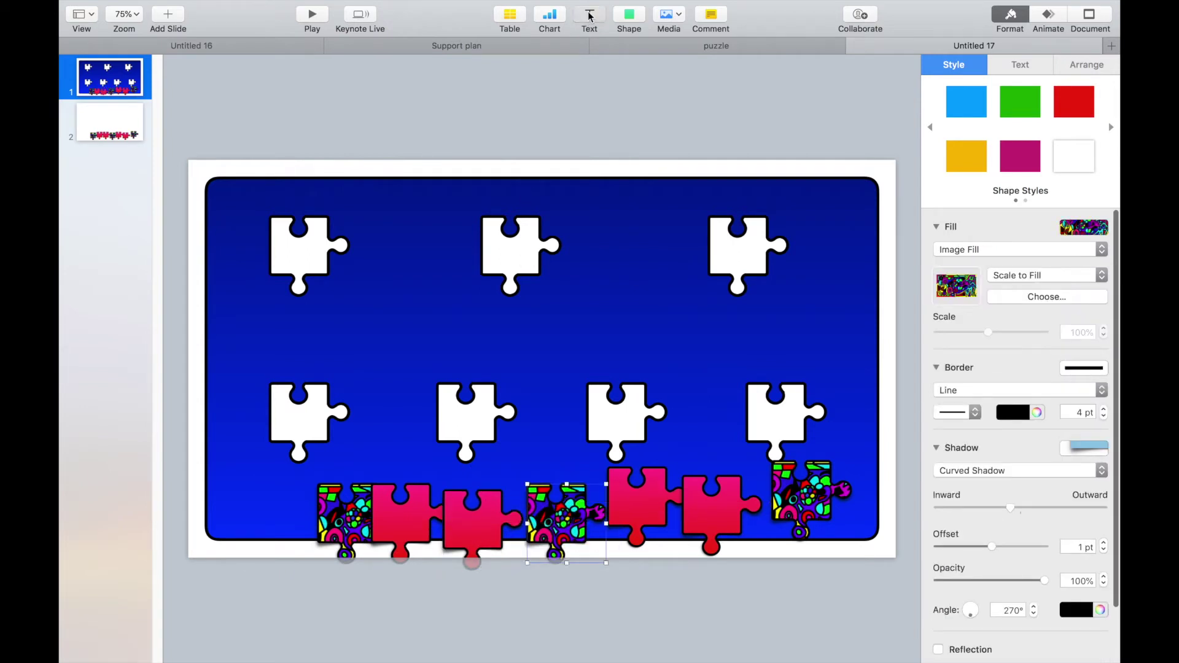
- Add a new text box to the puzzle board on slide 1
key(super+alt+t)
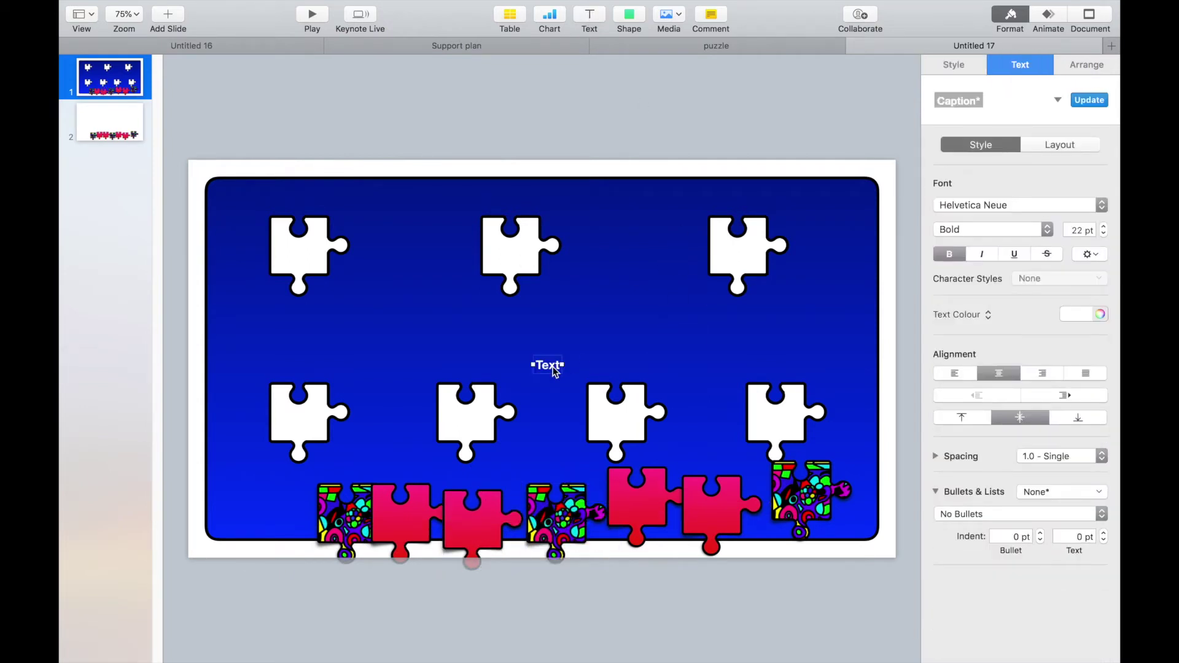